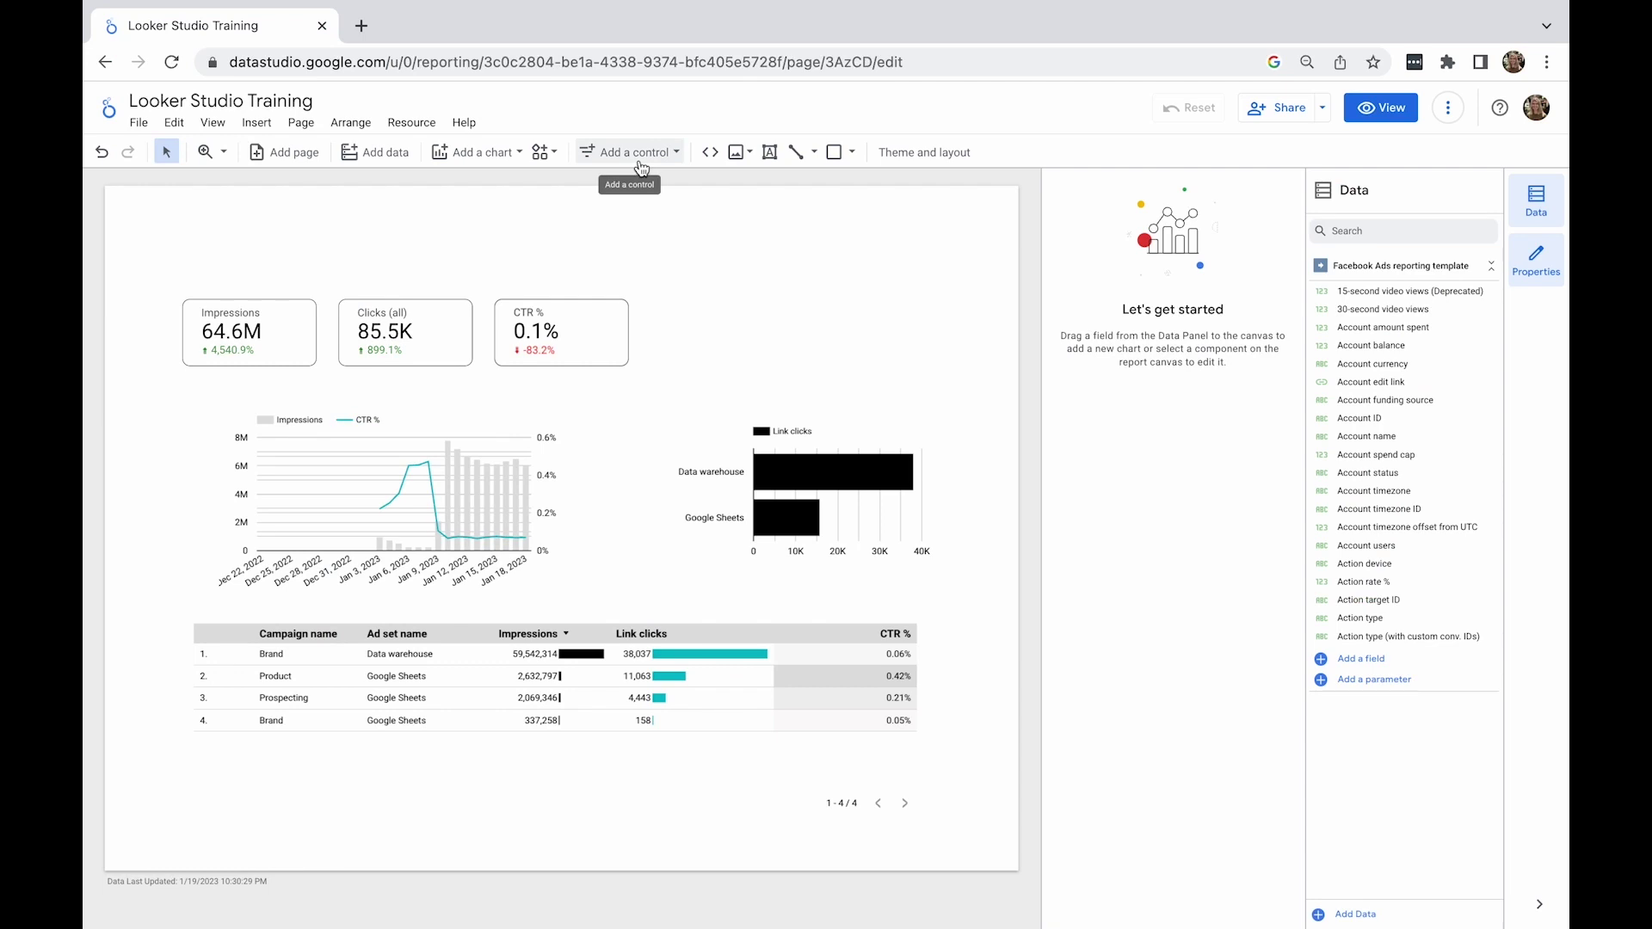
Add a date range control, placed at the top right of the page above the scorecards
{"action": "left_click", "coordinate": [641, 163]}
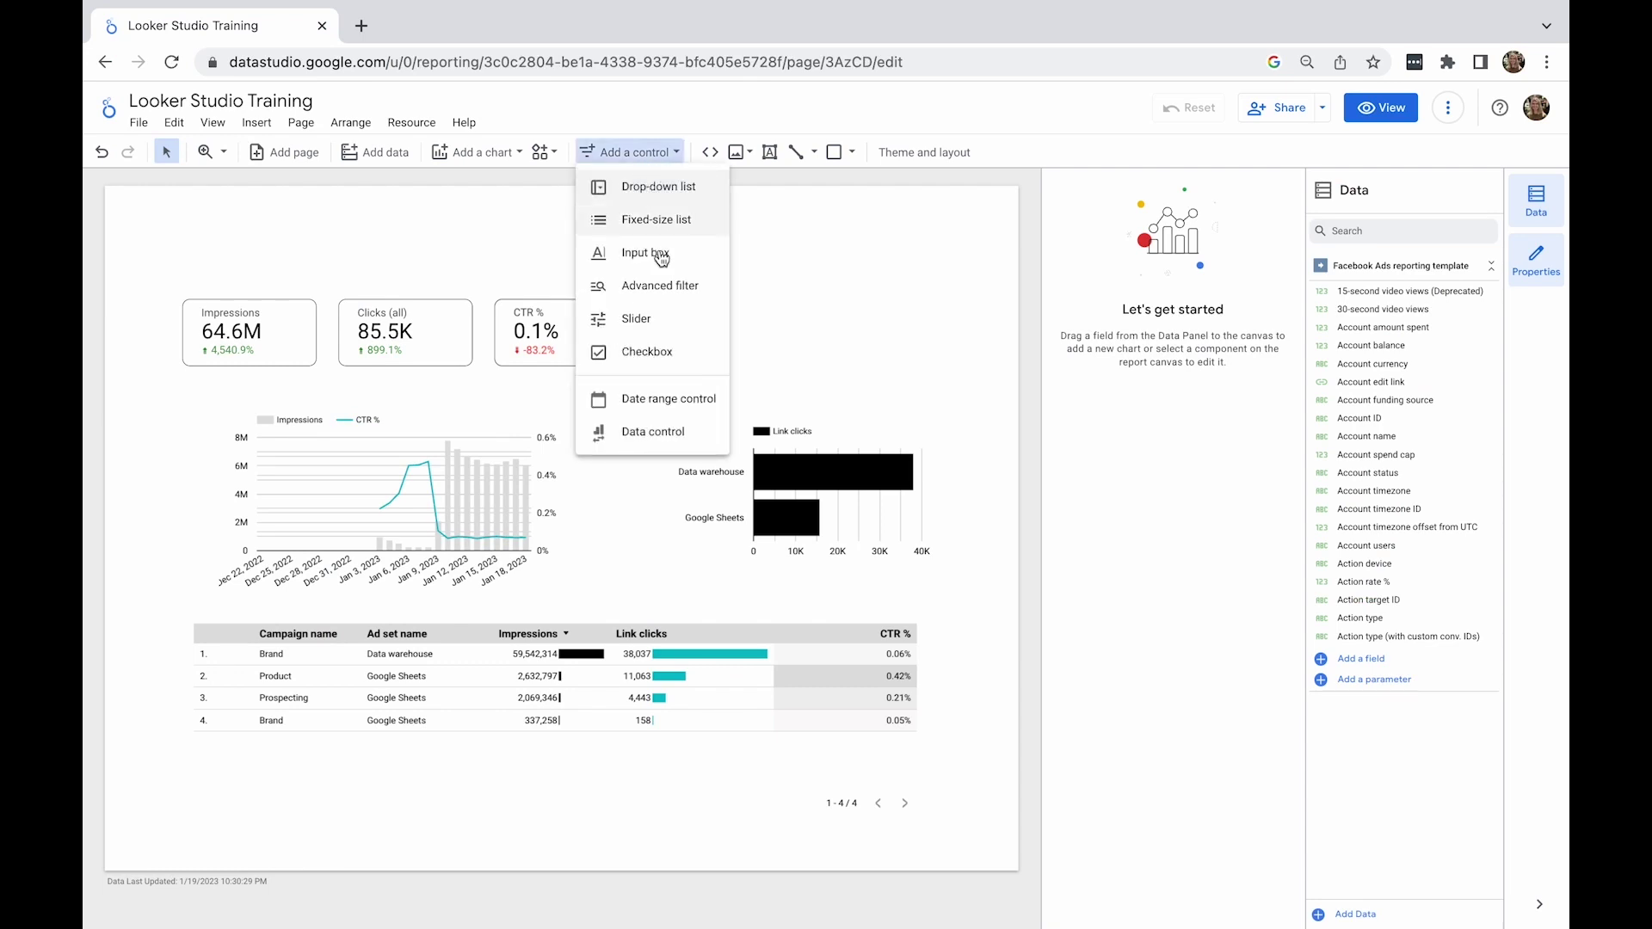
{"action": "left_click", "coordinate": [679, 400]}
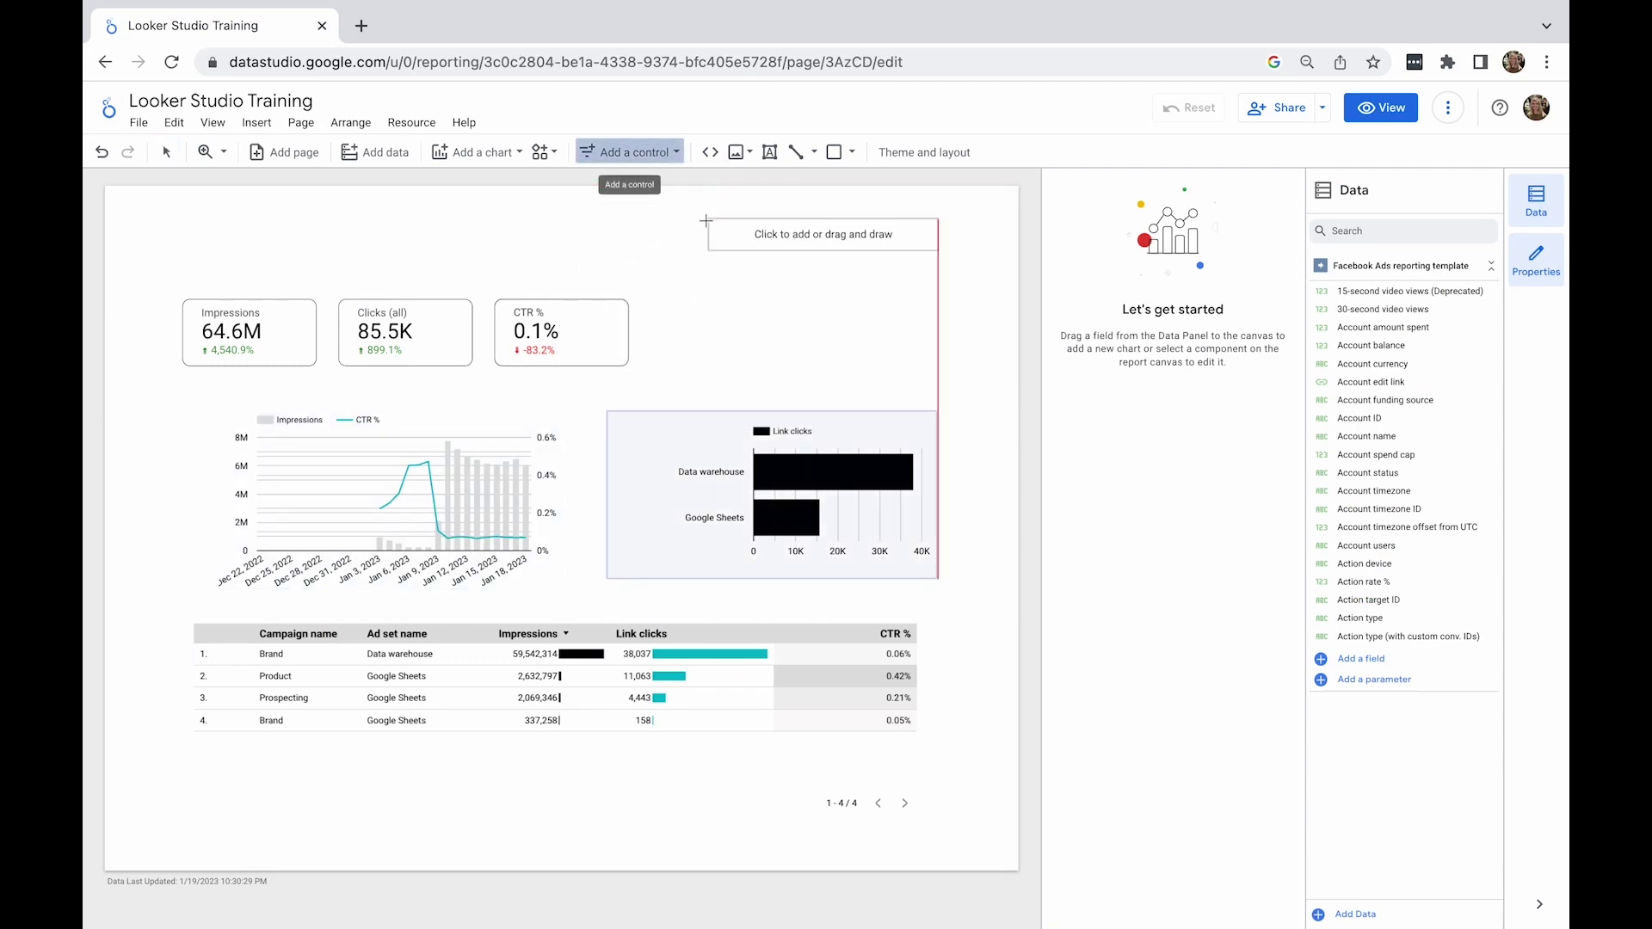
{"action": "mouse_move", "coordinate": [706, 219]}
{"action": "left_mouse_down"}
{"action": "mouse_move", "coordinate": [941, 237]}
{"action": "mouse_move", "coordinate": [943, 260]}
{"action": "left_mouse_up"}
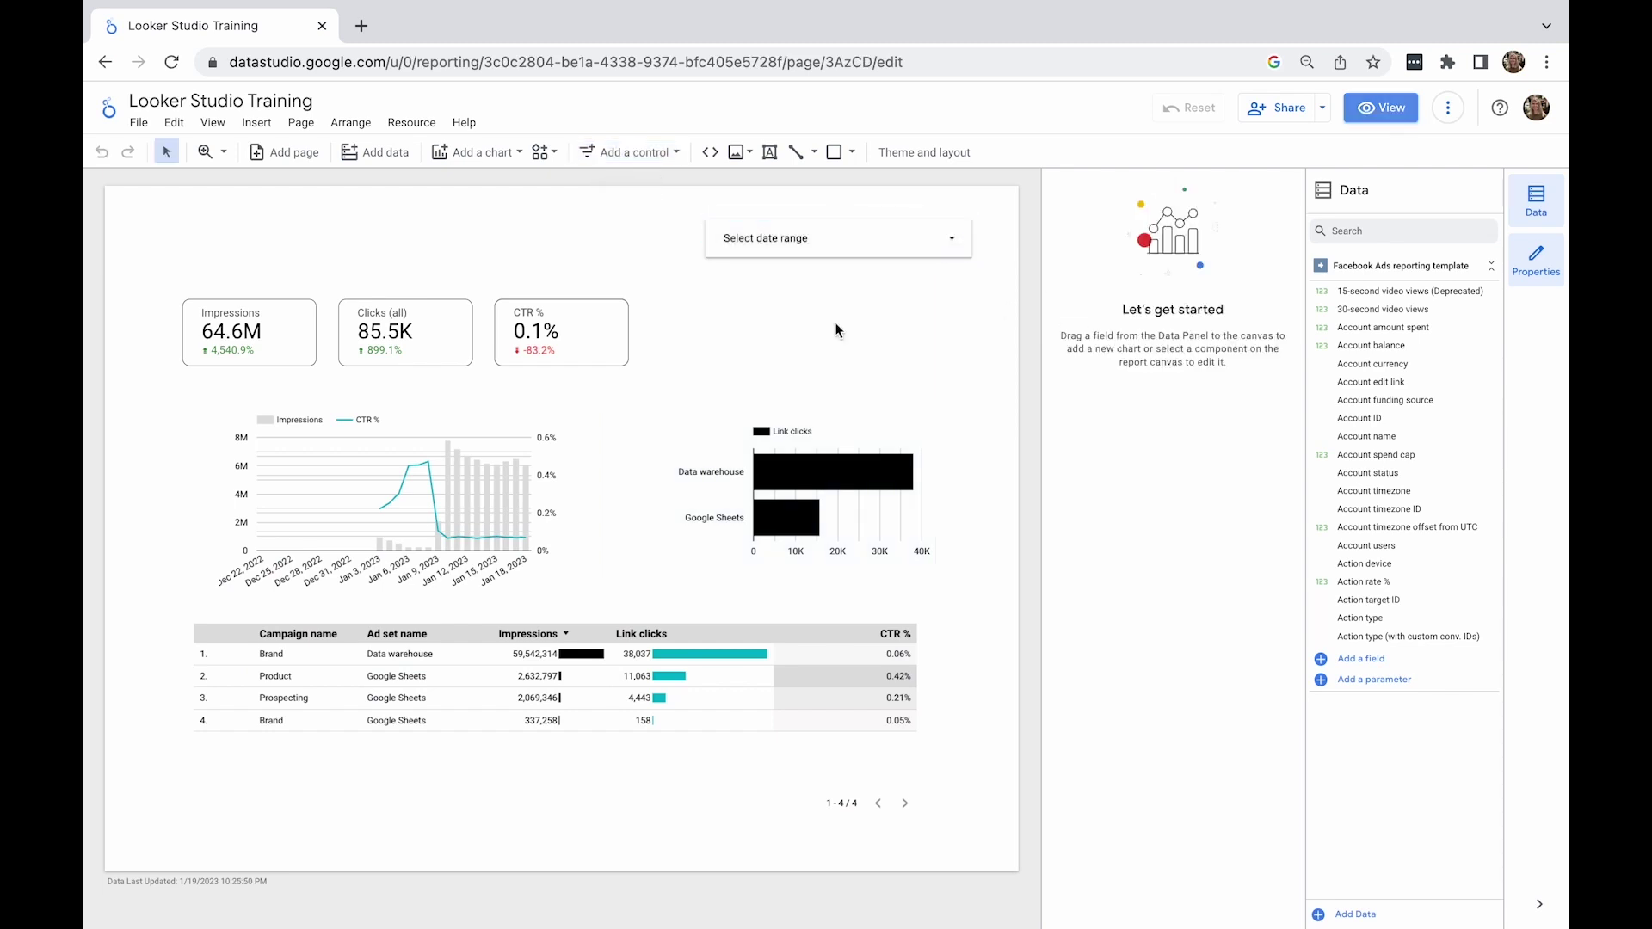
Select the date range control and scroll its Default date range presets to Advanced
{"action": "left_click", "coordinate": [849, 241]}
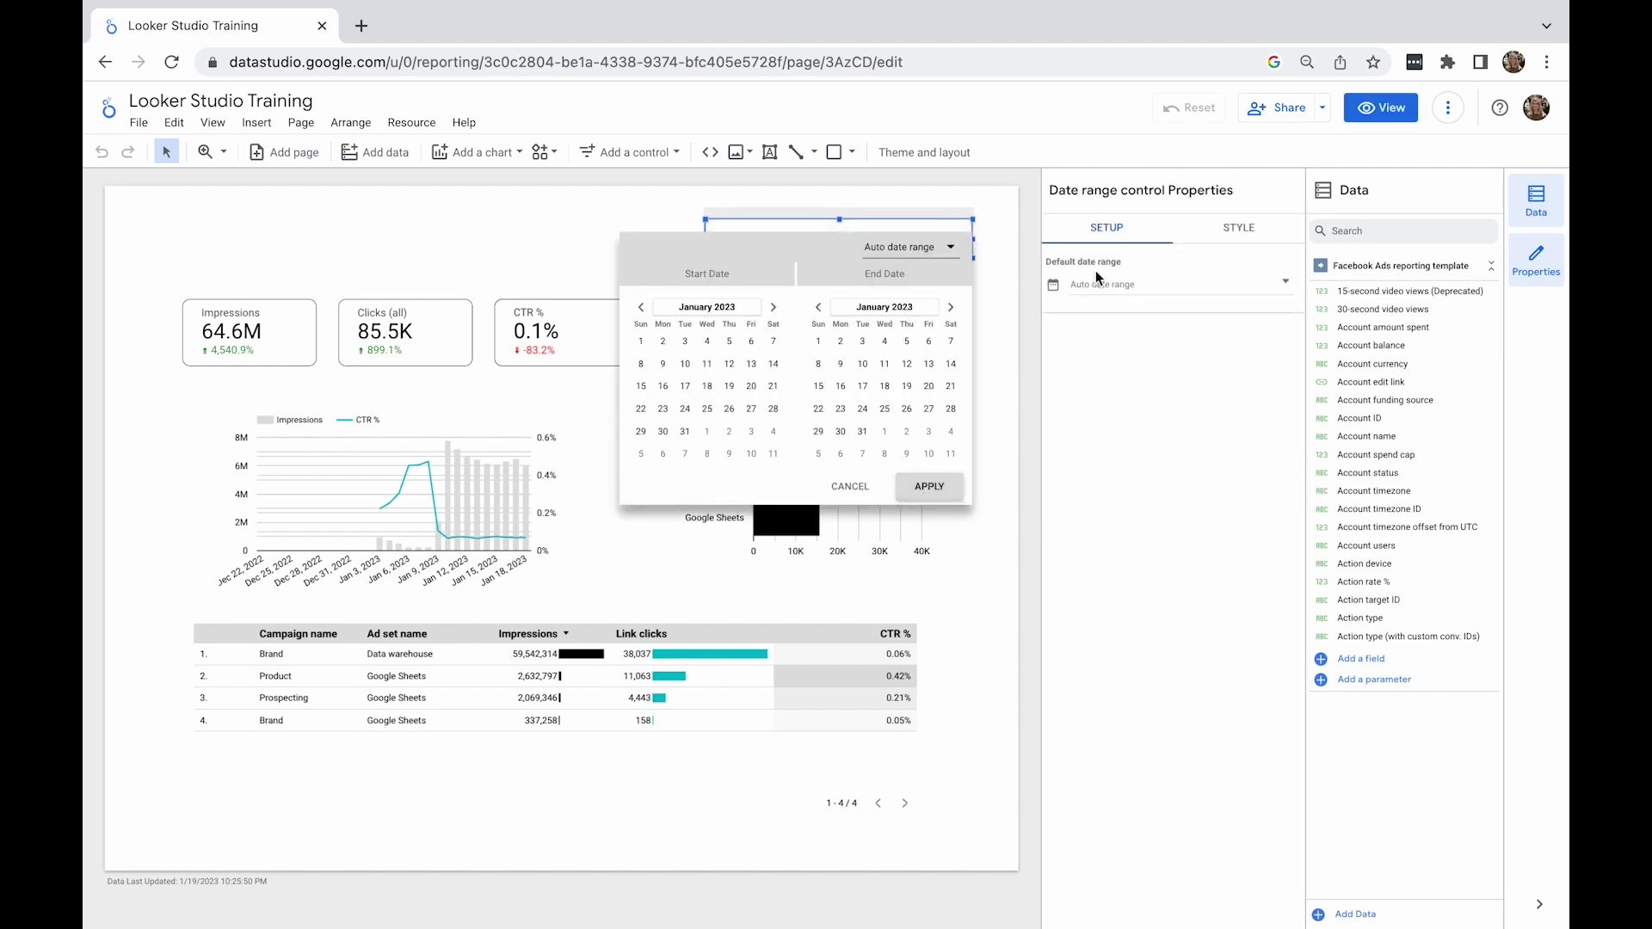
{"action": "left_click", "coordinate": [1111, 284]}
{"action": "left_click", "coordinate": [1123, 284]}
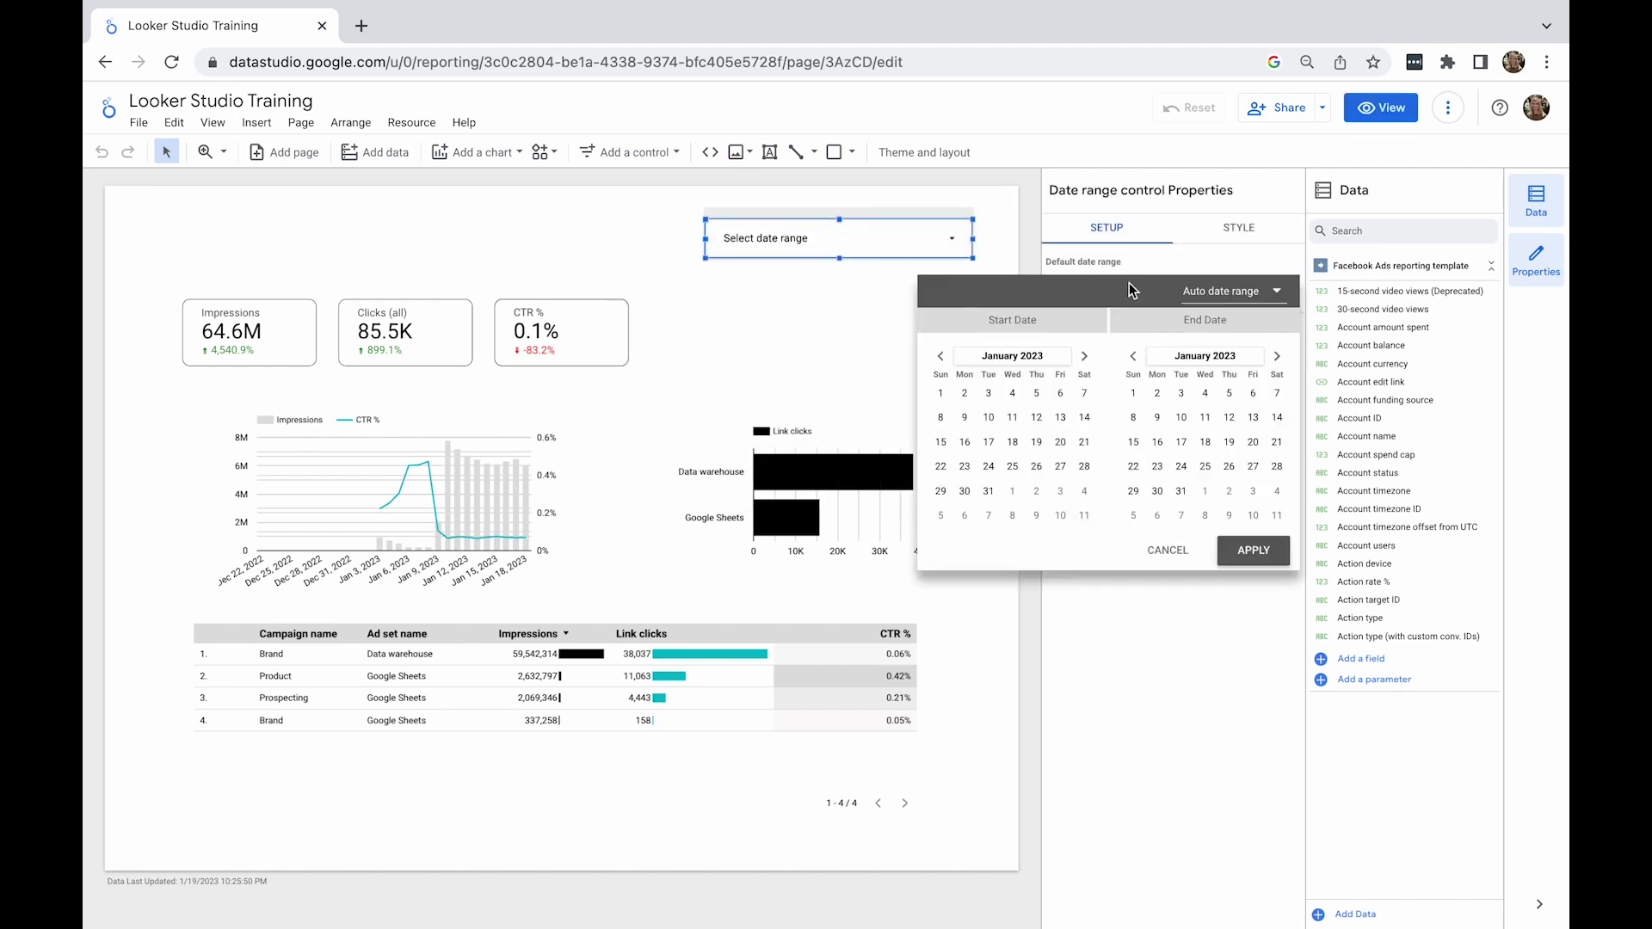
{"action": "left_click", "coordinate": [1196, 297]}
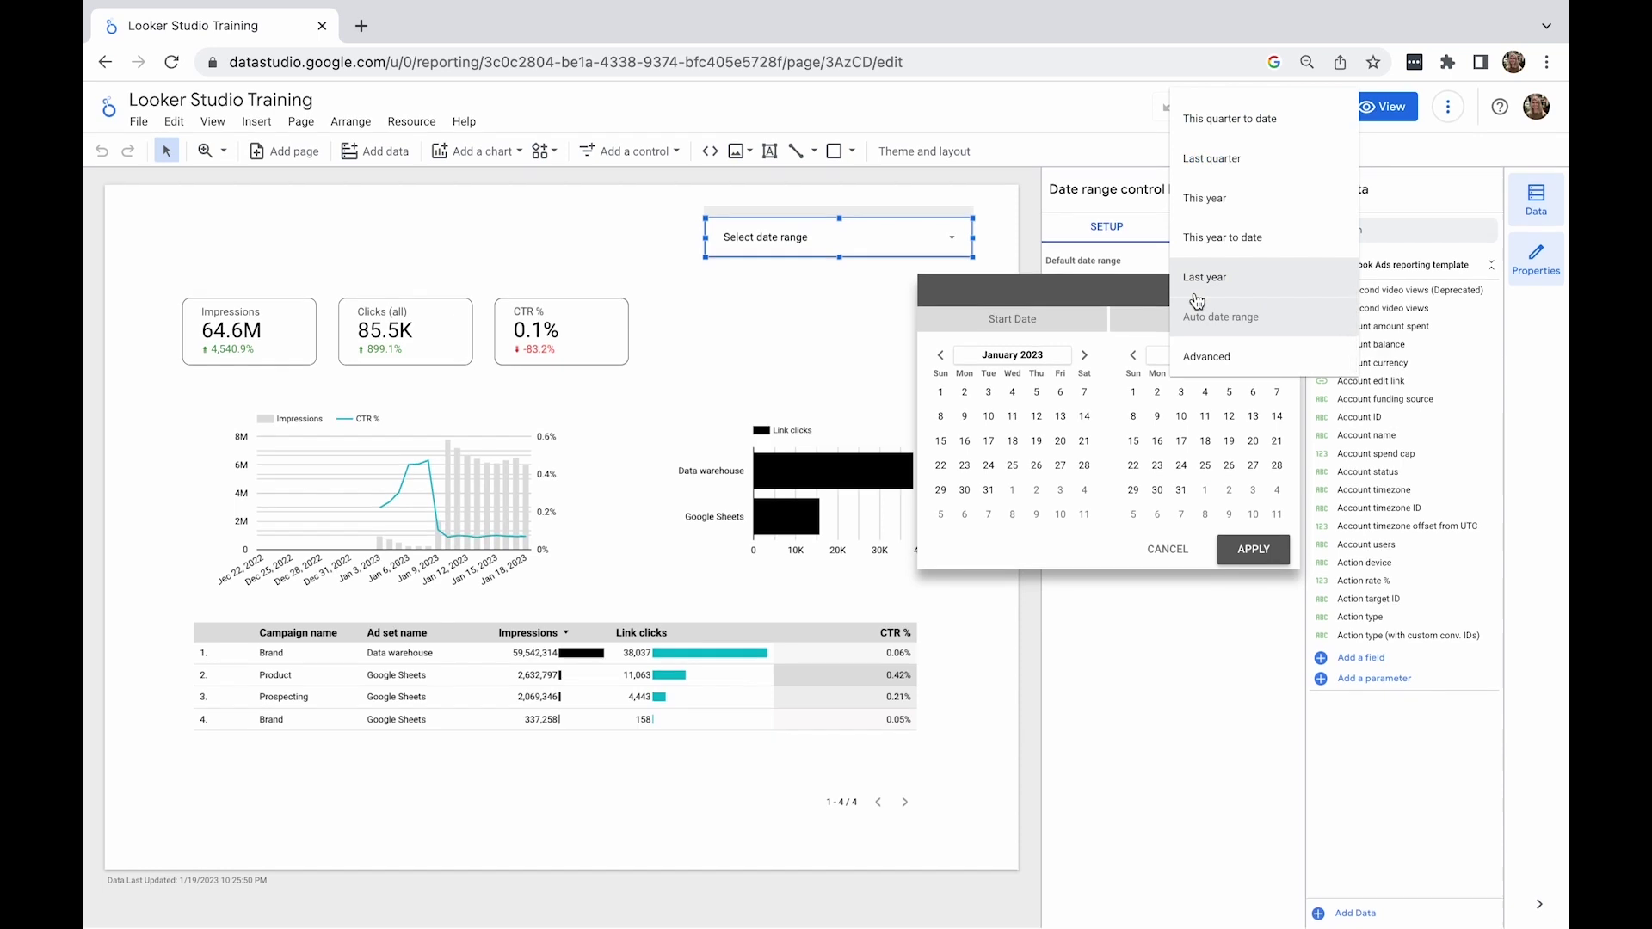
{"action": "scroll", "coordinate": [1195, 299], "scroll_direction": "up", "scroll_amount": 7}
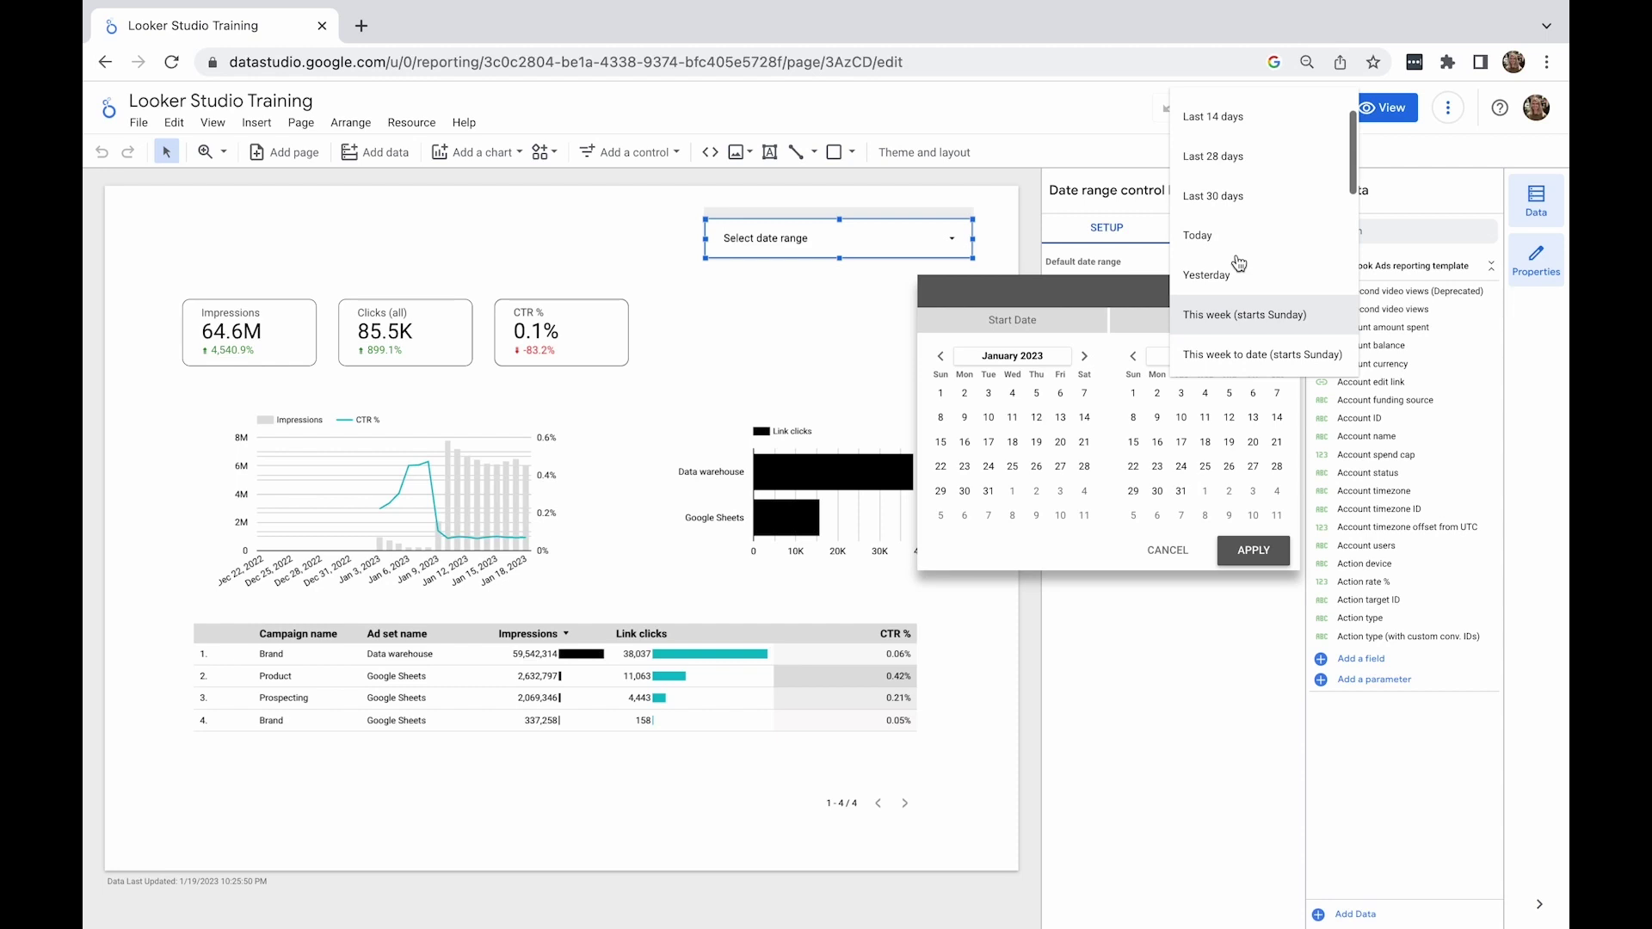
{"action": "scroll", "coordinate": [1239, 263], "scroll_direction": "up", "scroll_amount": 1}
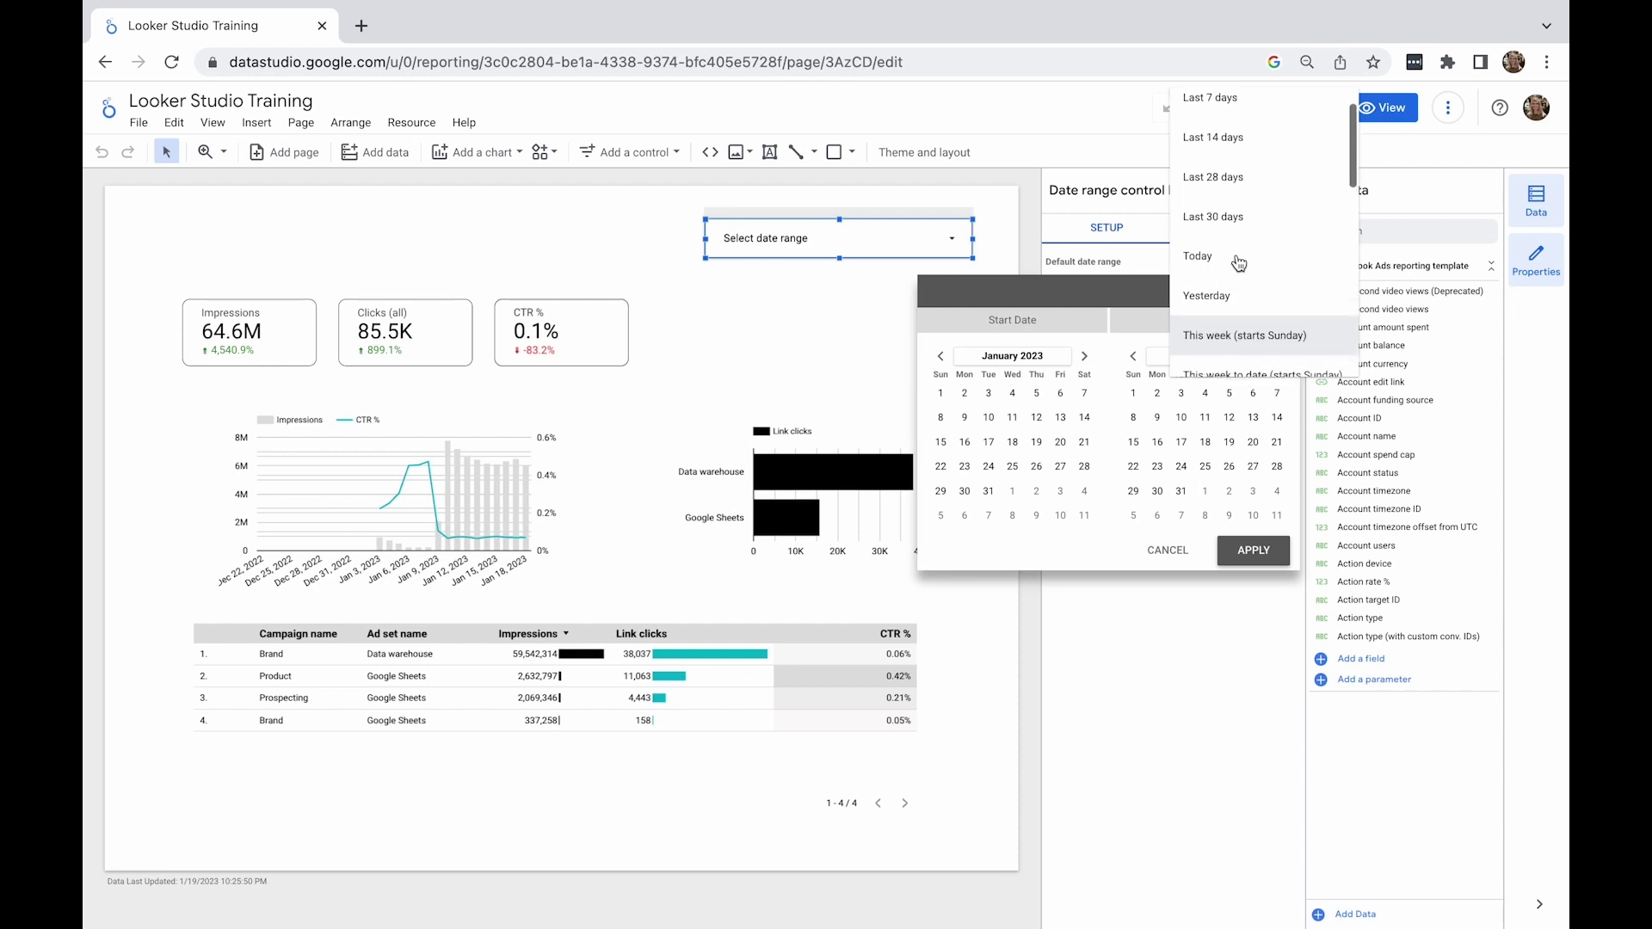
{"action": "scroll", "coordinate": [1239, 262], "scroll_direction": "down", "scroll_amount": 2}
{"action": "scroll", "coordinate": [1239, 262], "scroll_direction": "down", "scroll_amount": 6}
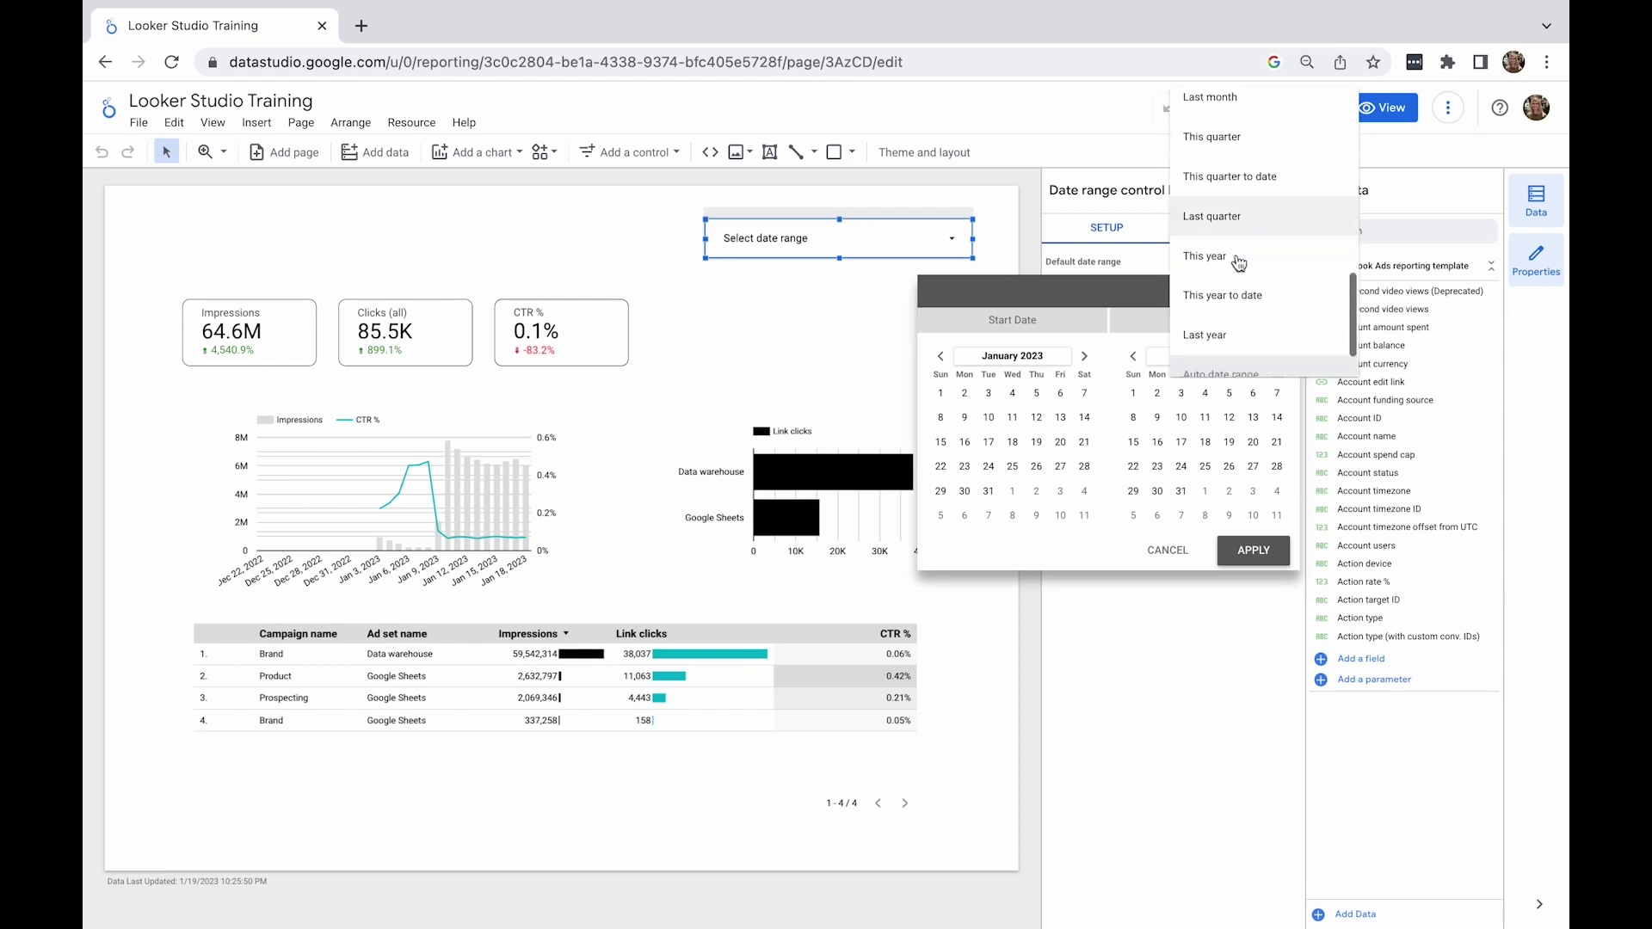
Choose Advanced and set the start date to Today minus 3 weeks, starting Monday
{"action": "left_click", "coordinate": [1244, 357]}
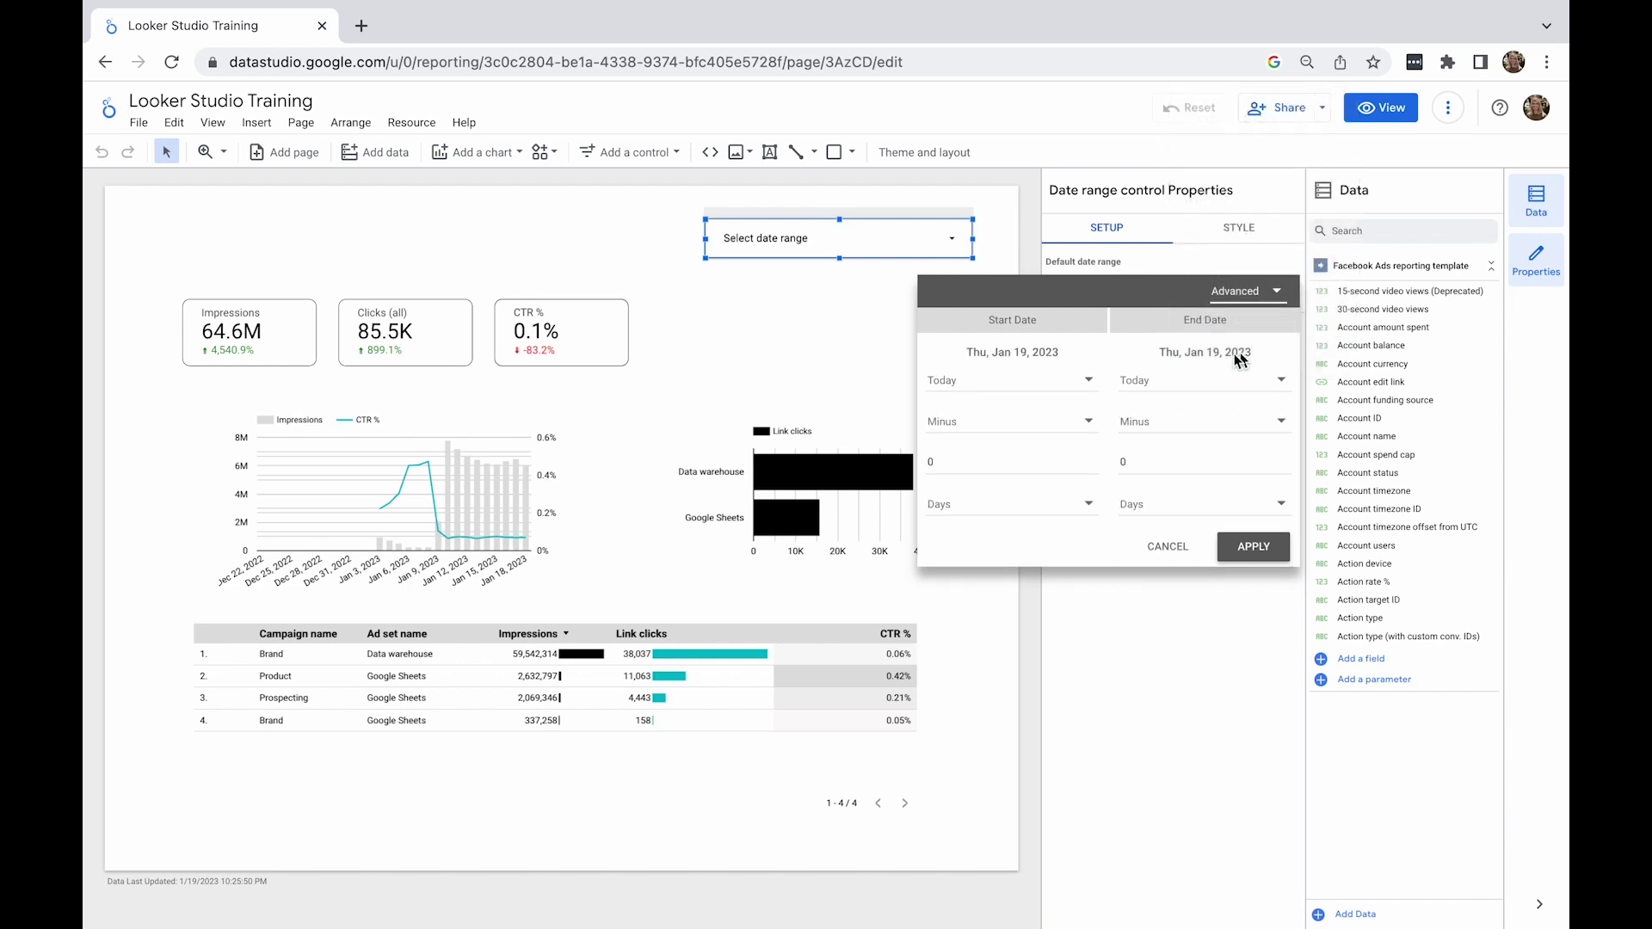
{"action": "left_click", "coordinate": [1050, 393]}
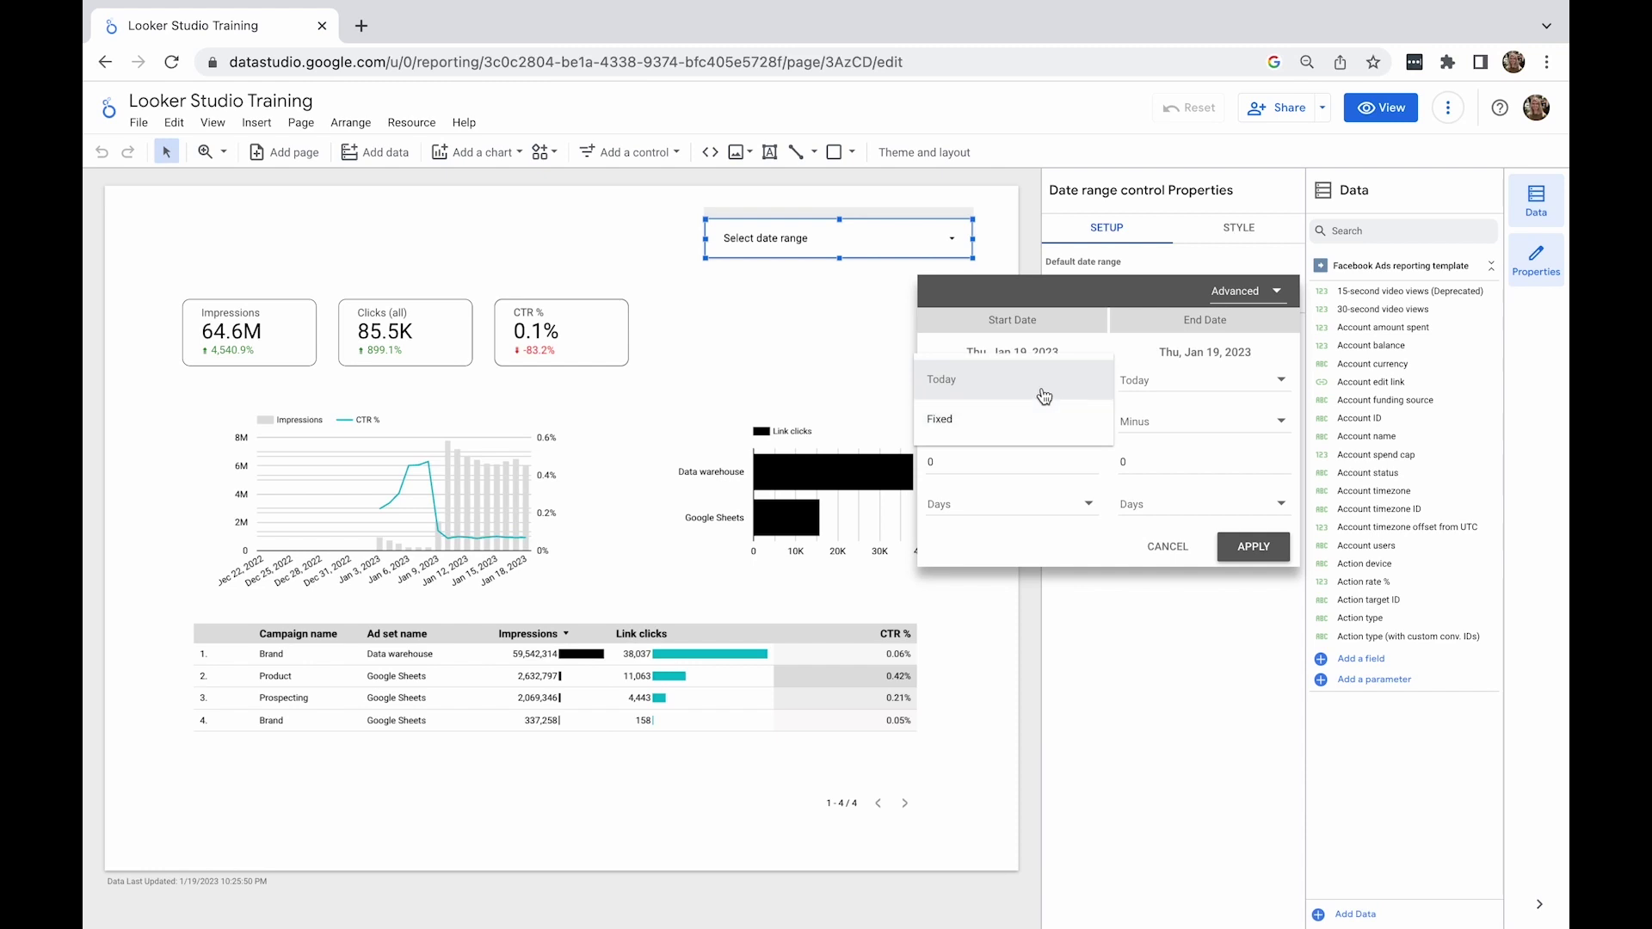
{"action": "left_click", "coordinate": [1044, 395]}
{"action": "left_click", "coordinate": [992, 460]}
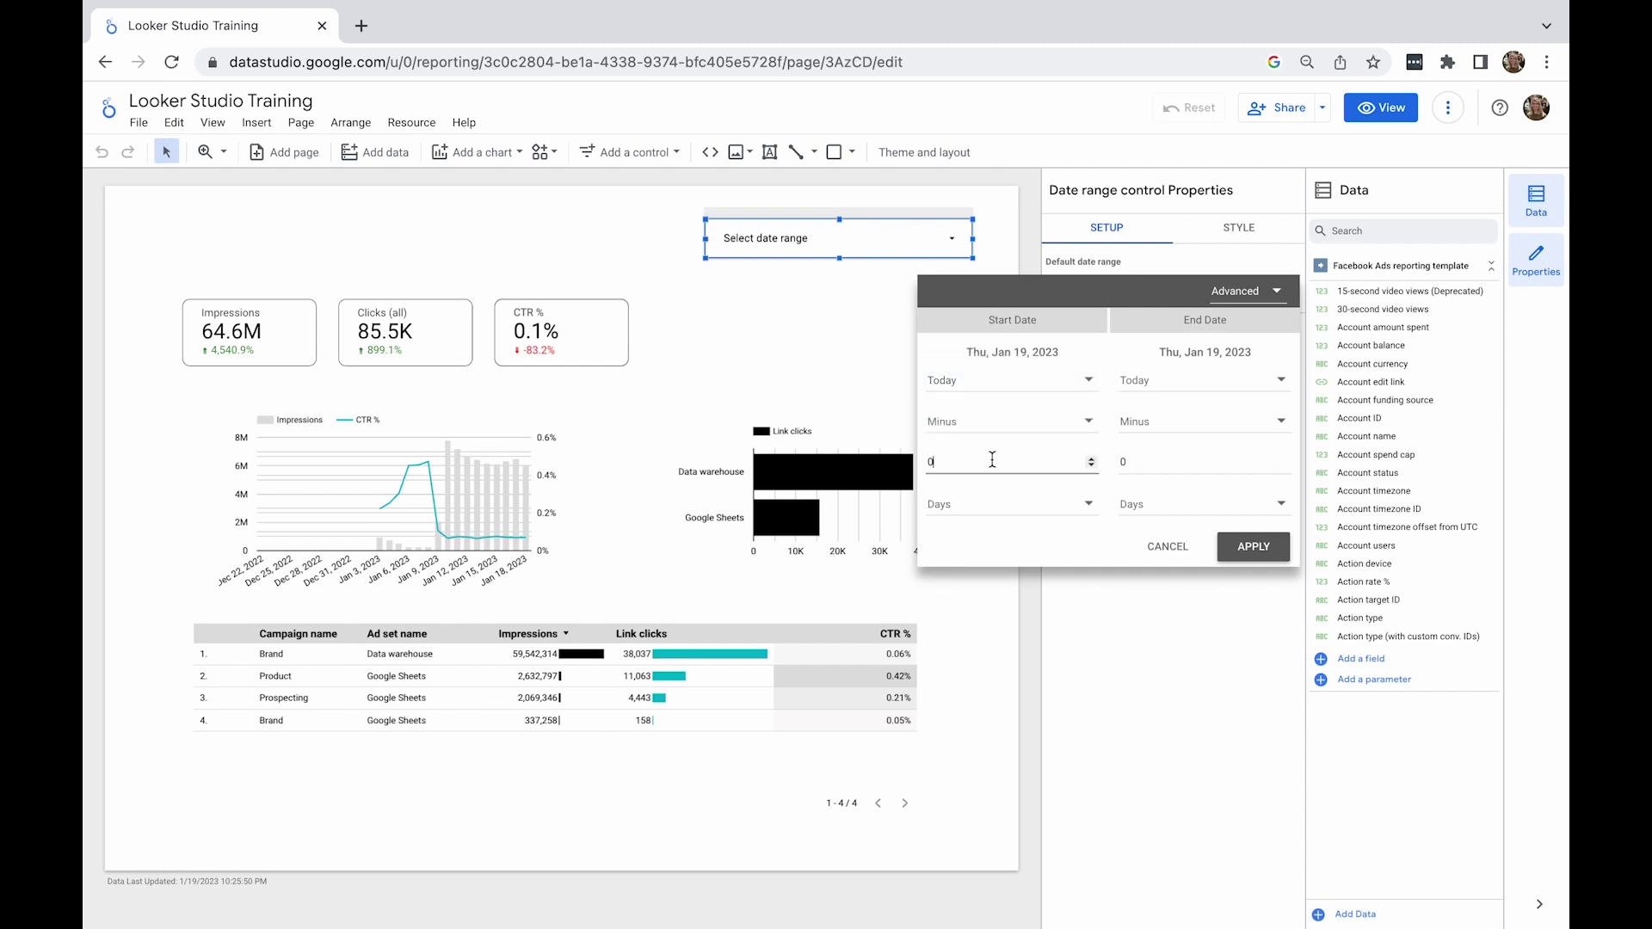
{"action": "type", "text": "3"}
{"action": "left_click", "coordinate": [979, 504]}
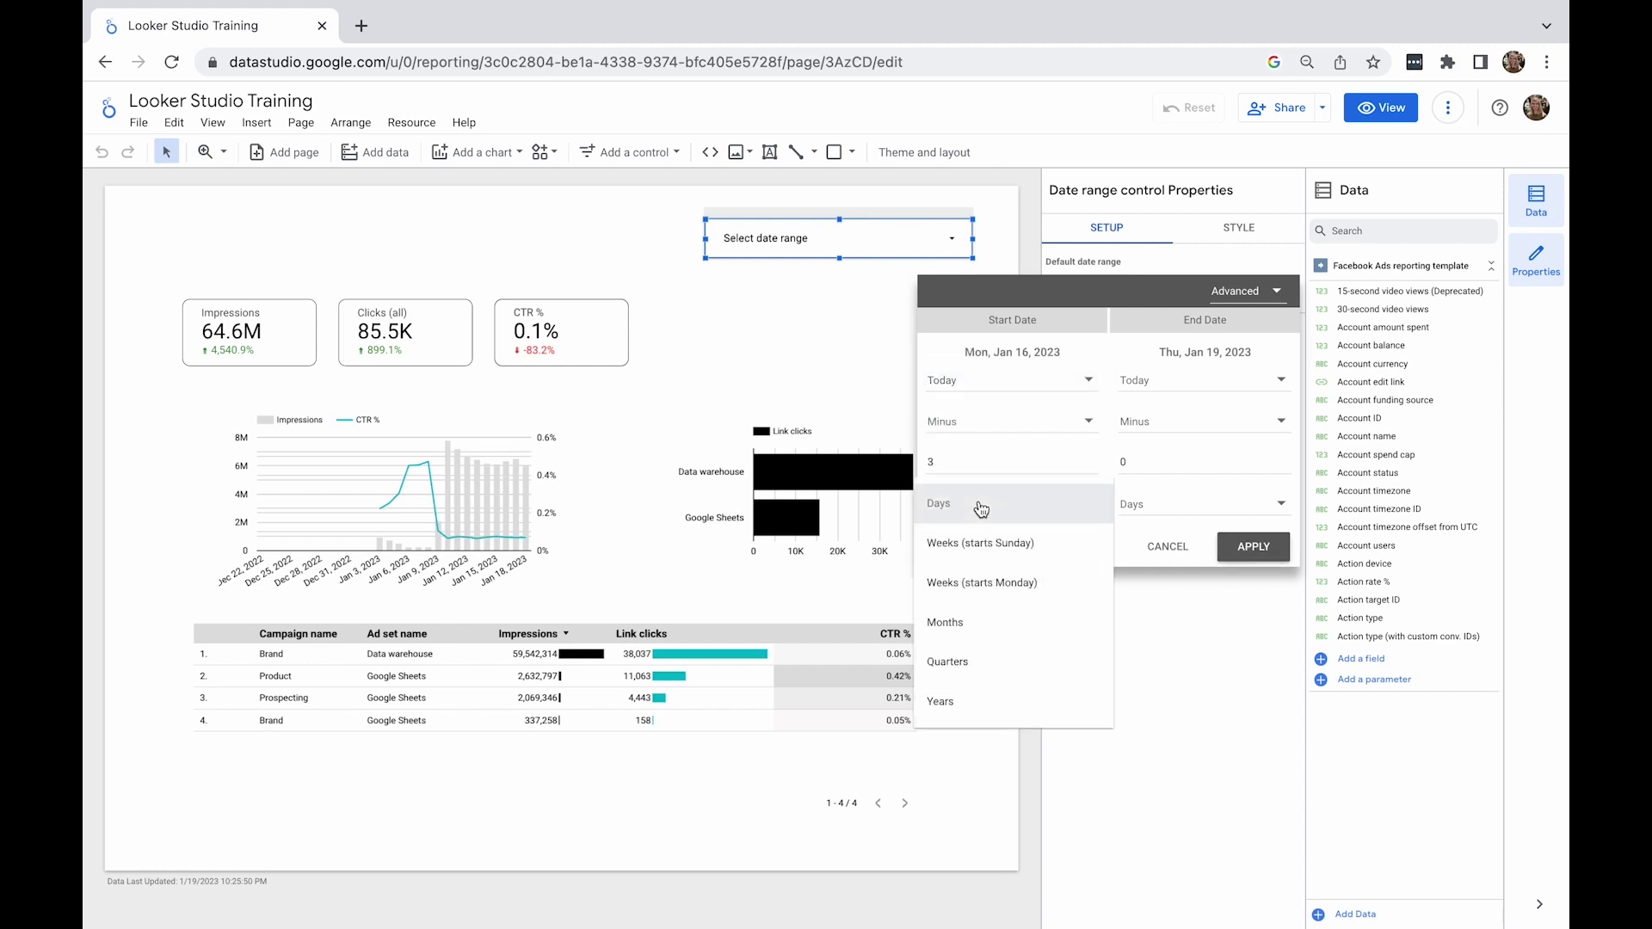
{"action": "left_click", "coordinate": [988, 579]}
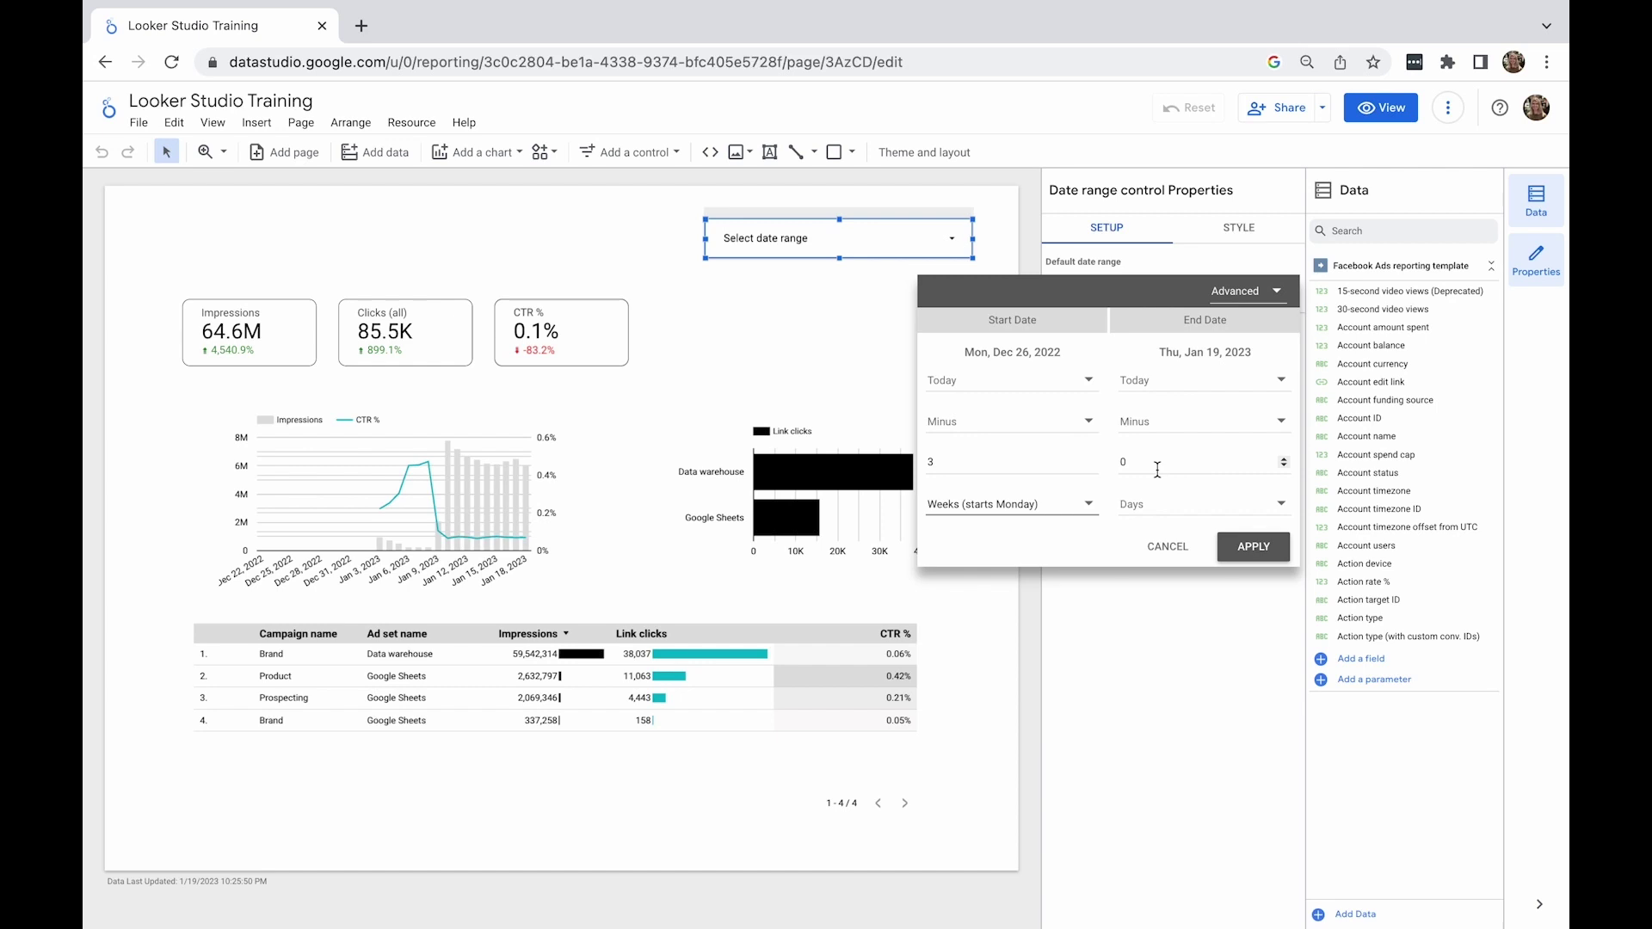
Set the end date to Today minus 1 day and apply, giving Dec 26, 2022 – Jan 18, 2023
{"action": "double_click", "coordinate": [1157, 470]}
{"action": "type", "text": "1"}
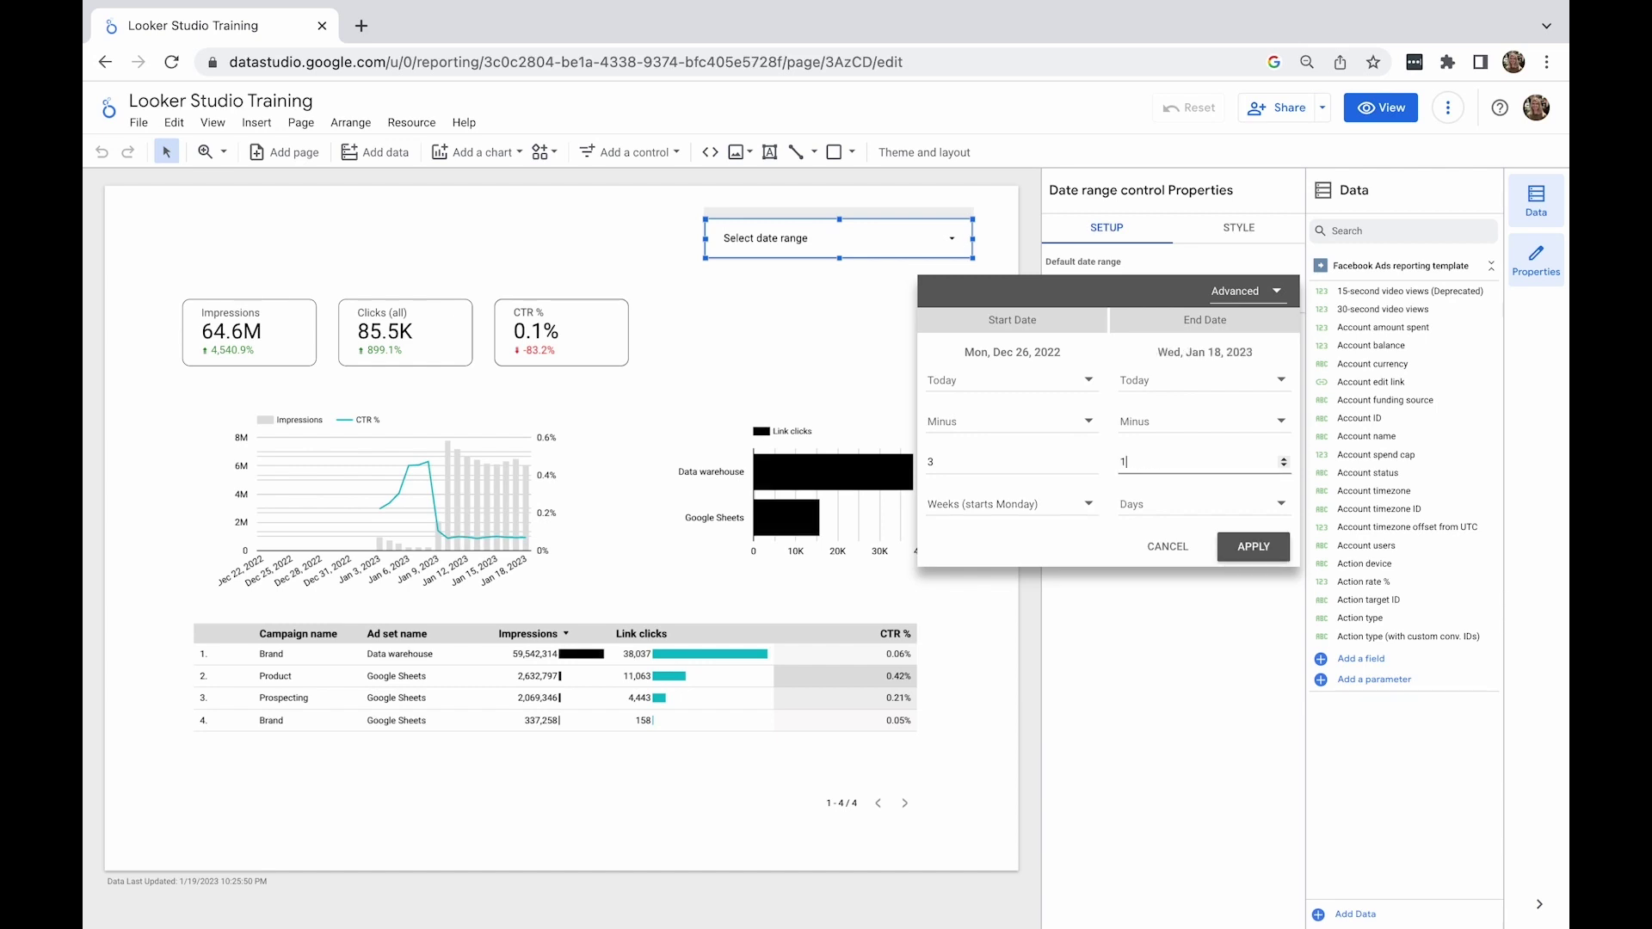
{"action": "left_click", "coordinate": [1241, 548]}
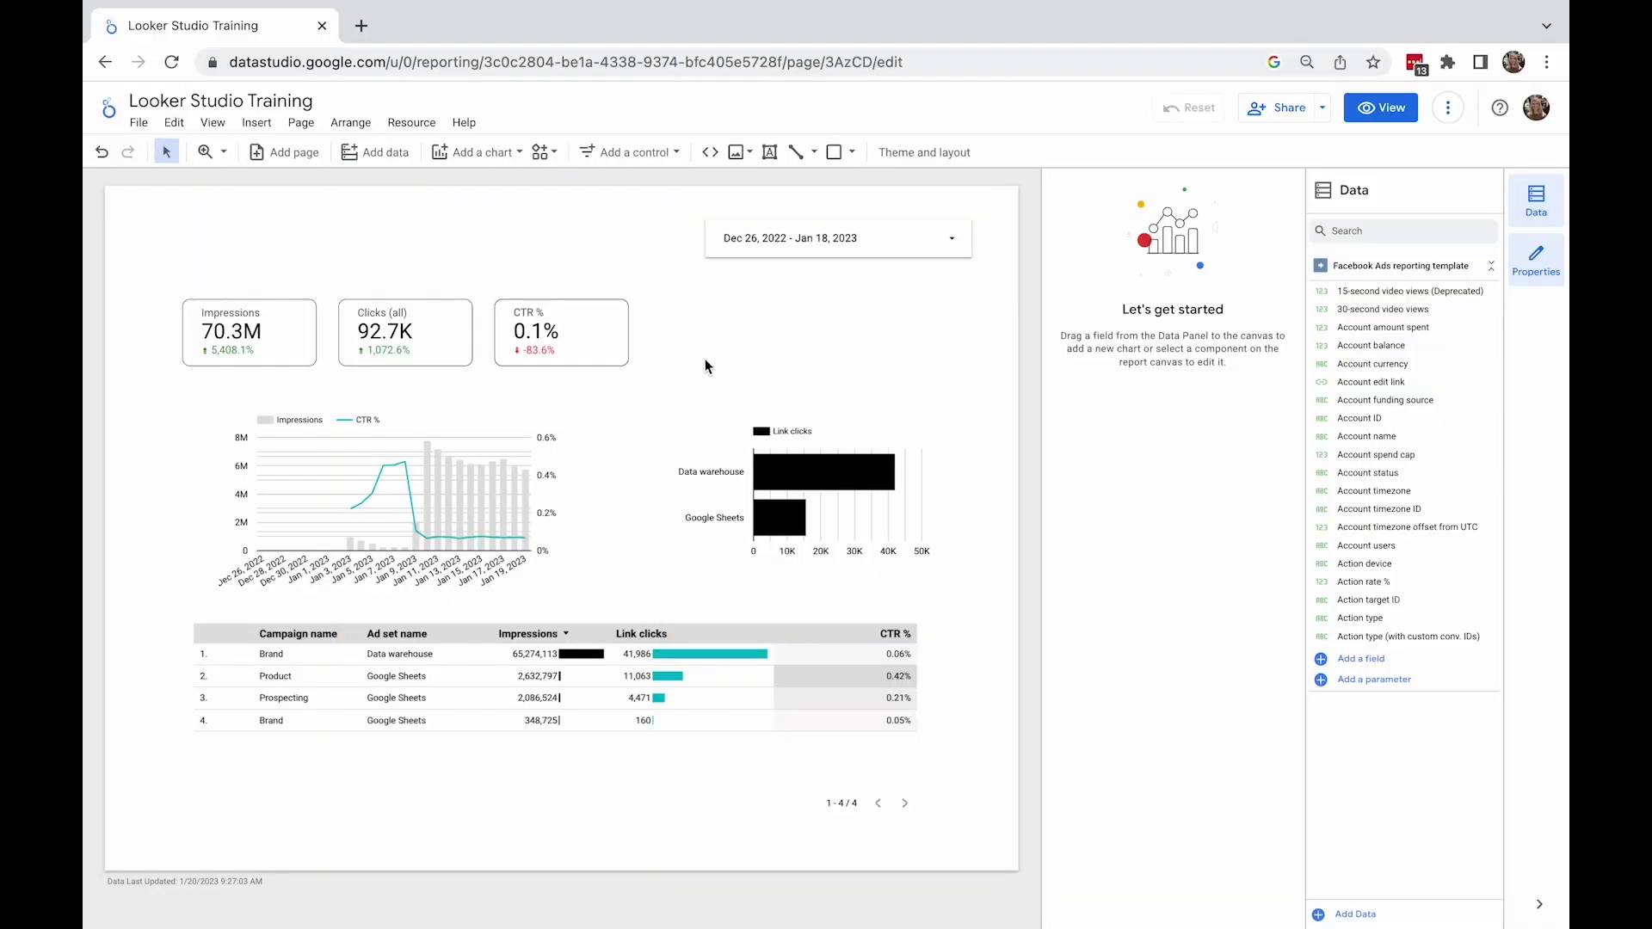
Add a drop-down list control just left of the date range control
{"action": "left_click", "coordinate": [621, 153]}
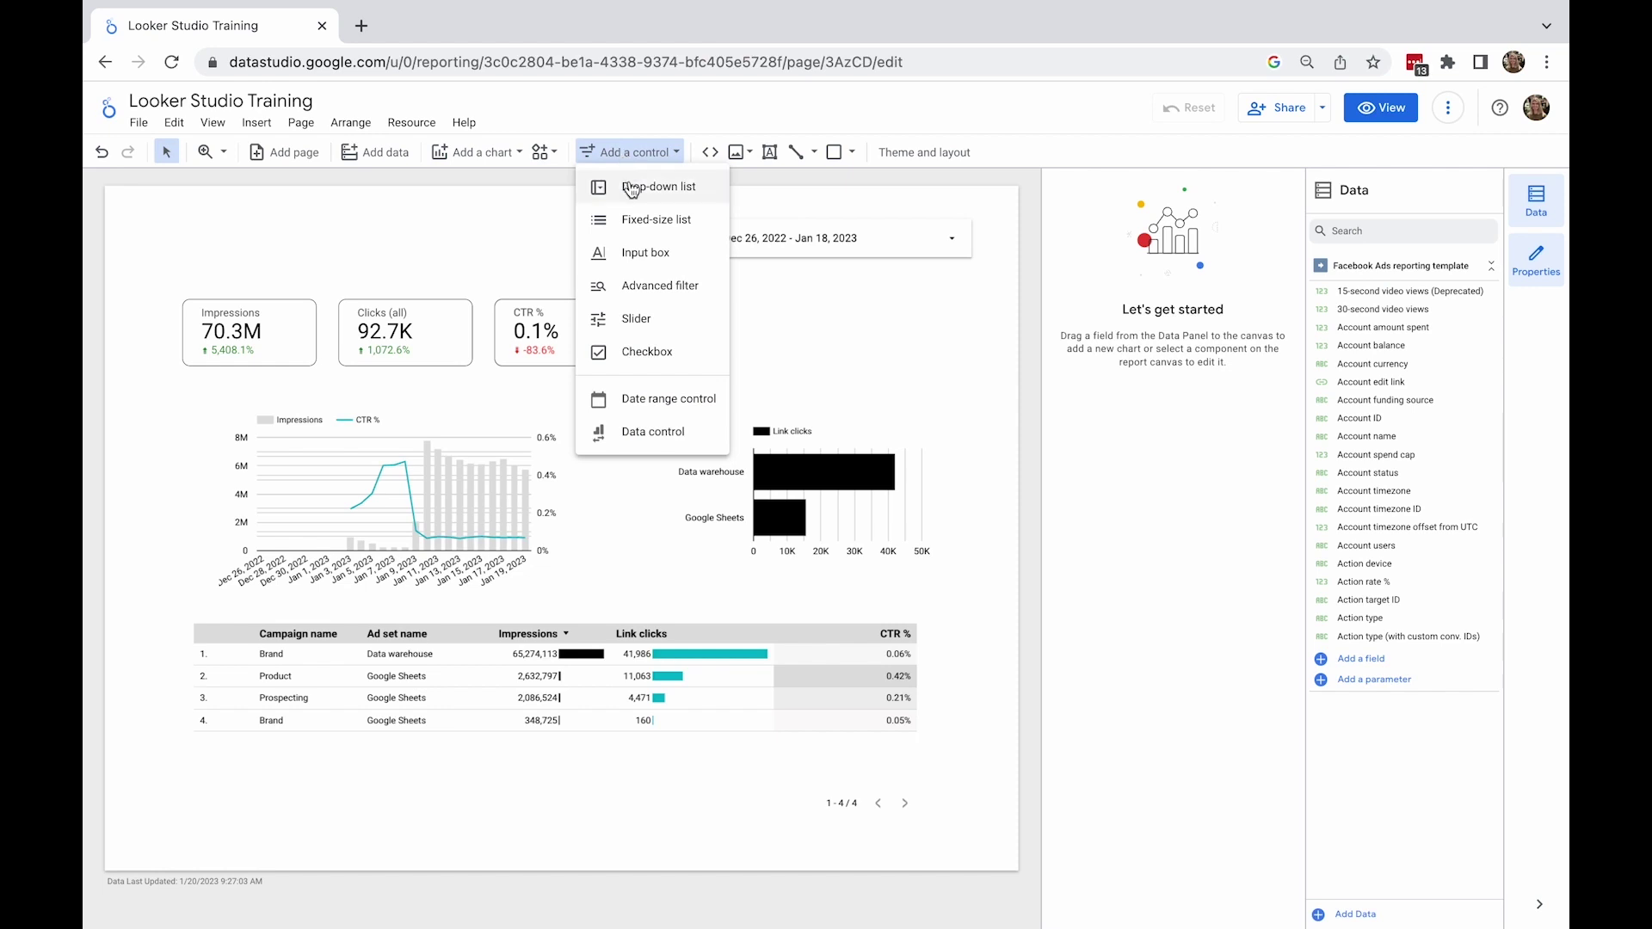
{"action": "left_click", "coordinate": [641, 186]}
{"action": "left_click_drag", "start_coordinate": [479, 216], "coordinate": [669, 255]}
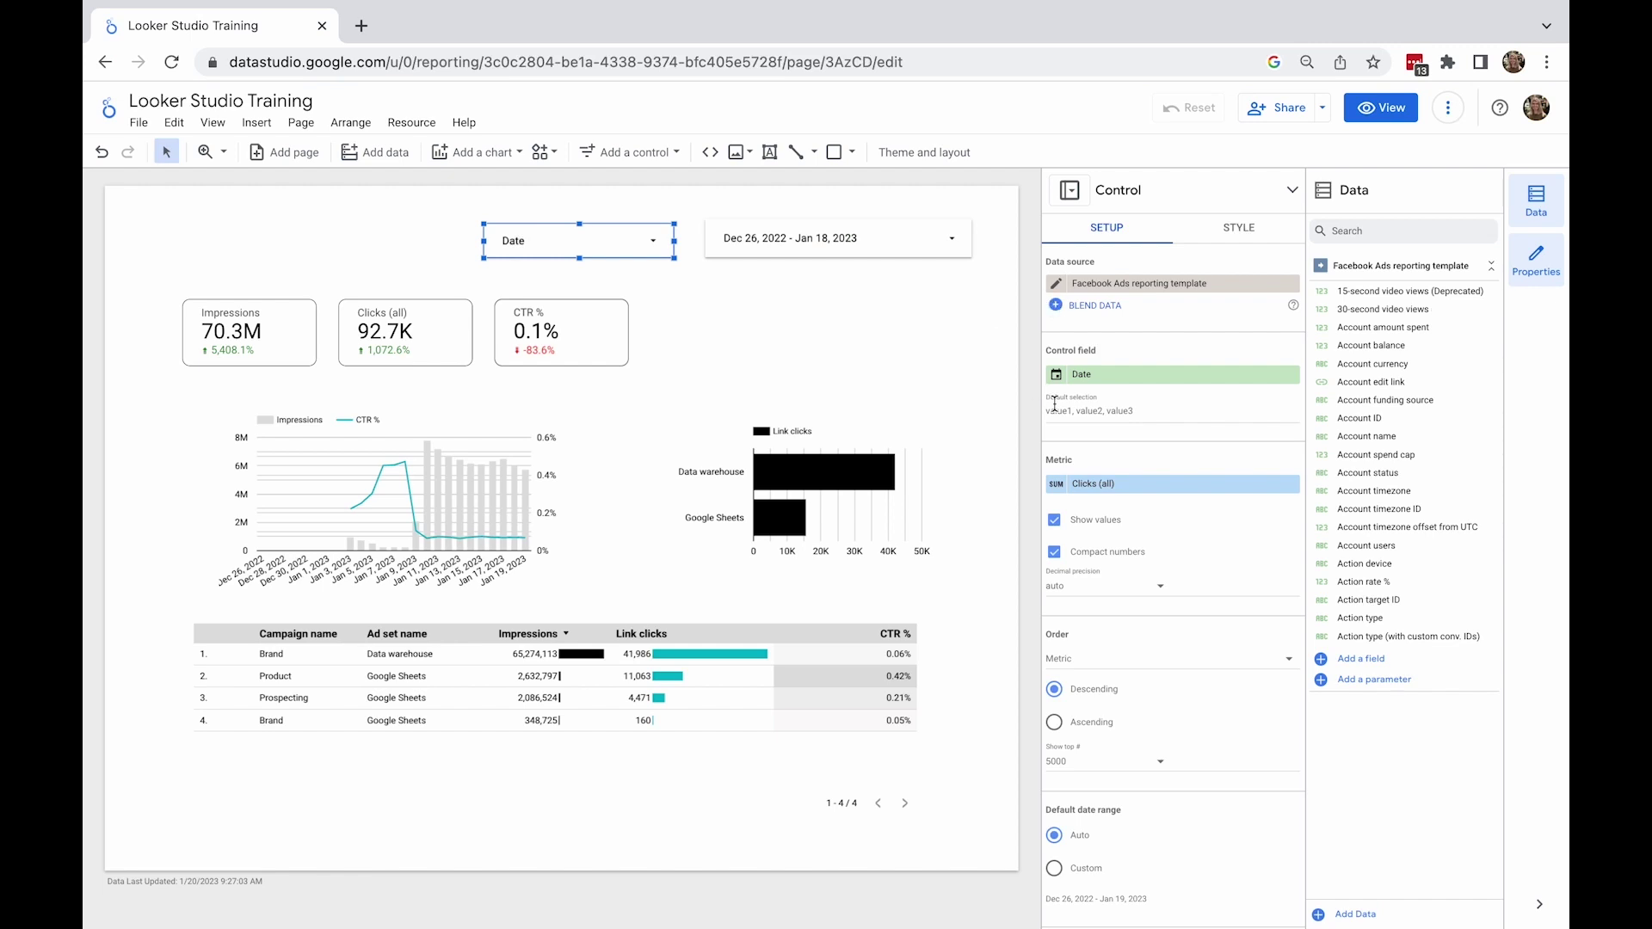
Set the drop-down's field to Campaign name and its metric to Impressions
{"action": "left_click", "coordinate": [1125, 377]}
{"action": "type", "text": "campaign"}
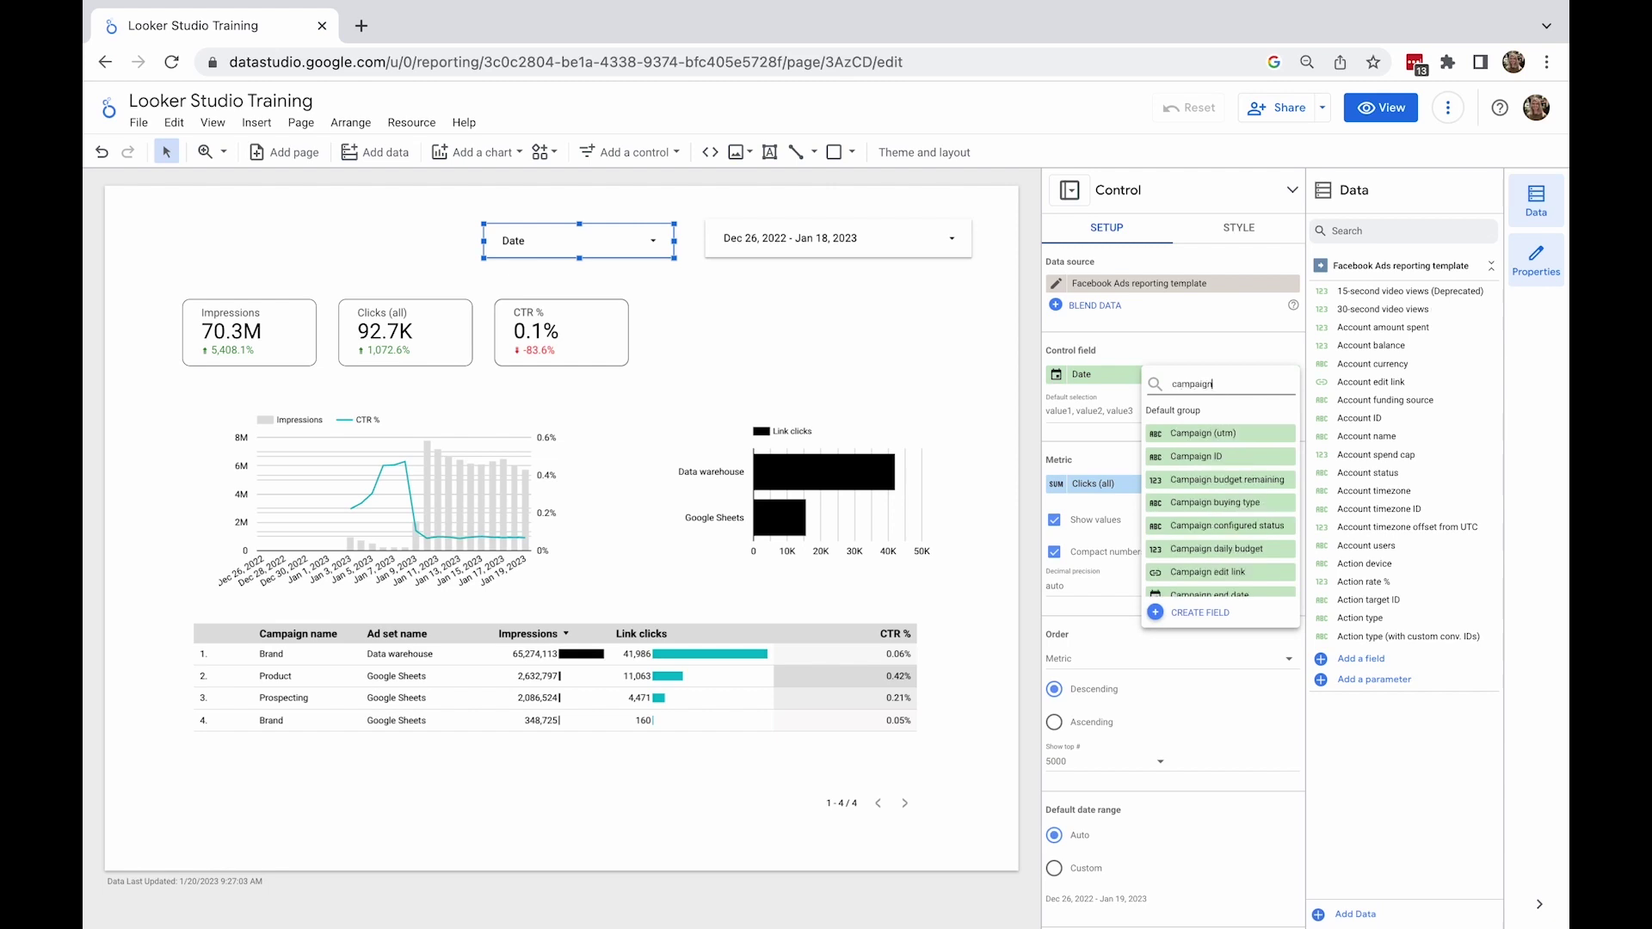
{"action": "type", "text": " name"}
{"action": "left_click", "coordinate": [1163, 433]}
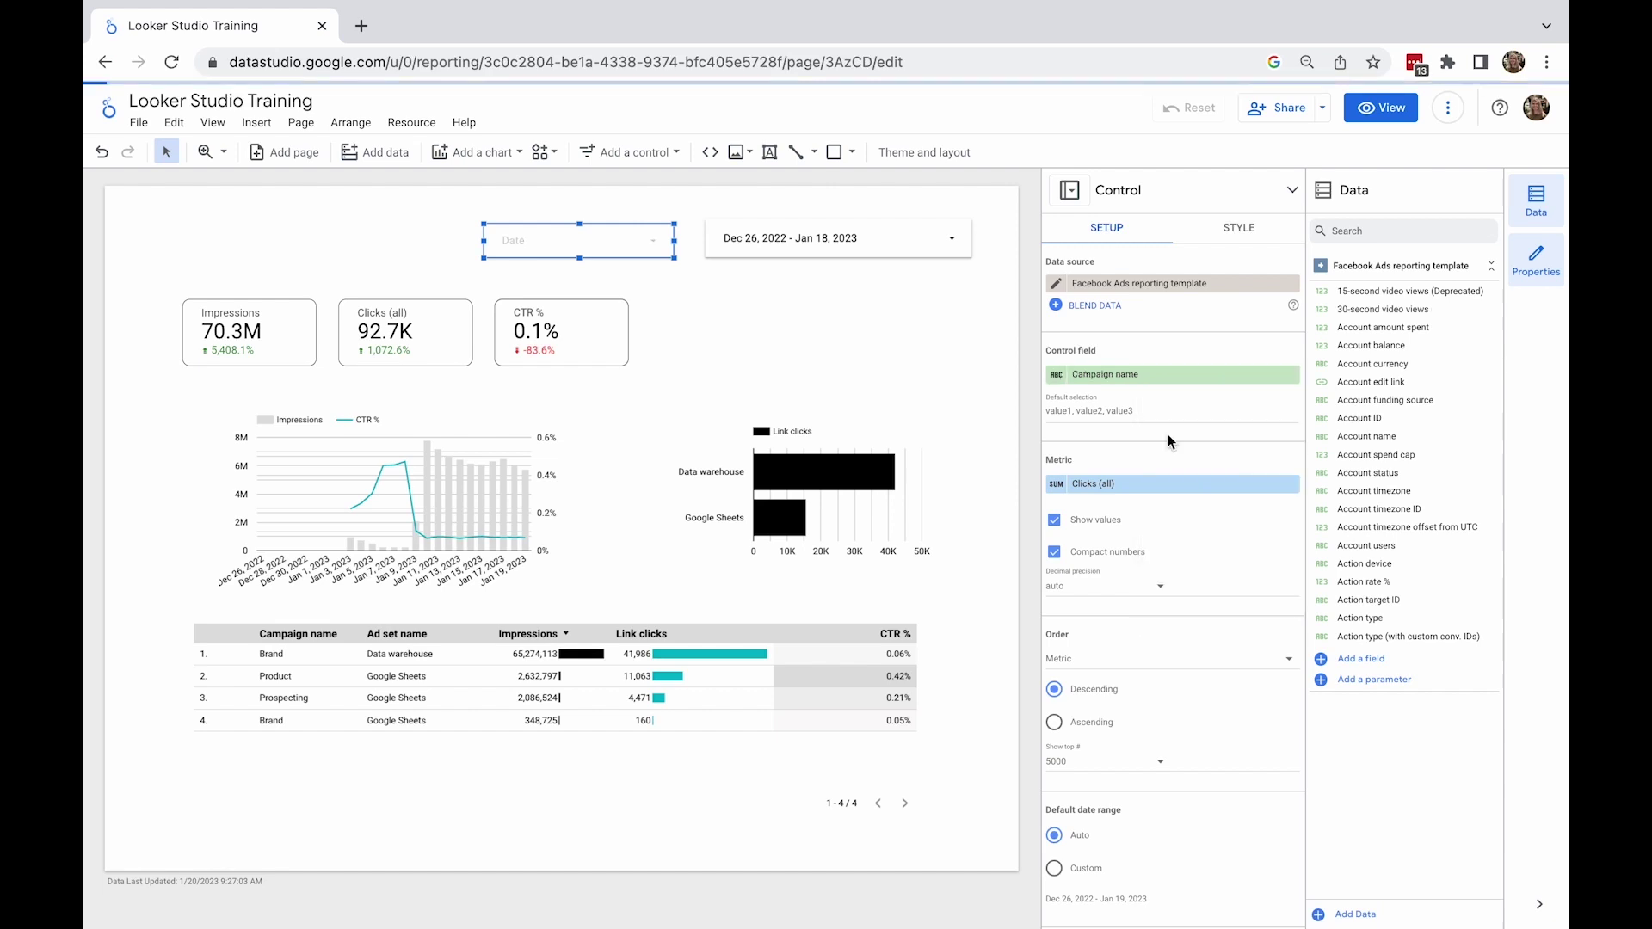
{"action": "left_click", "coordinate": [1113, 487]}
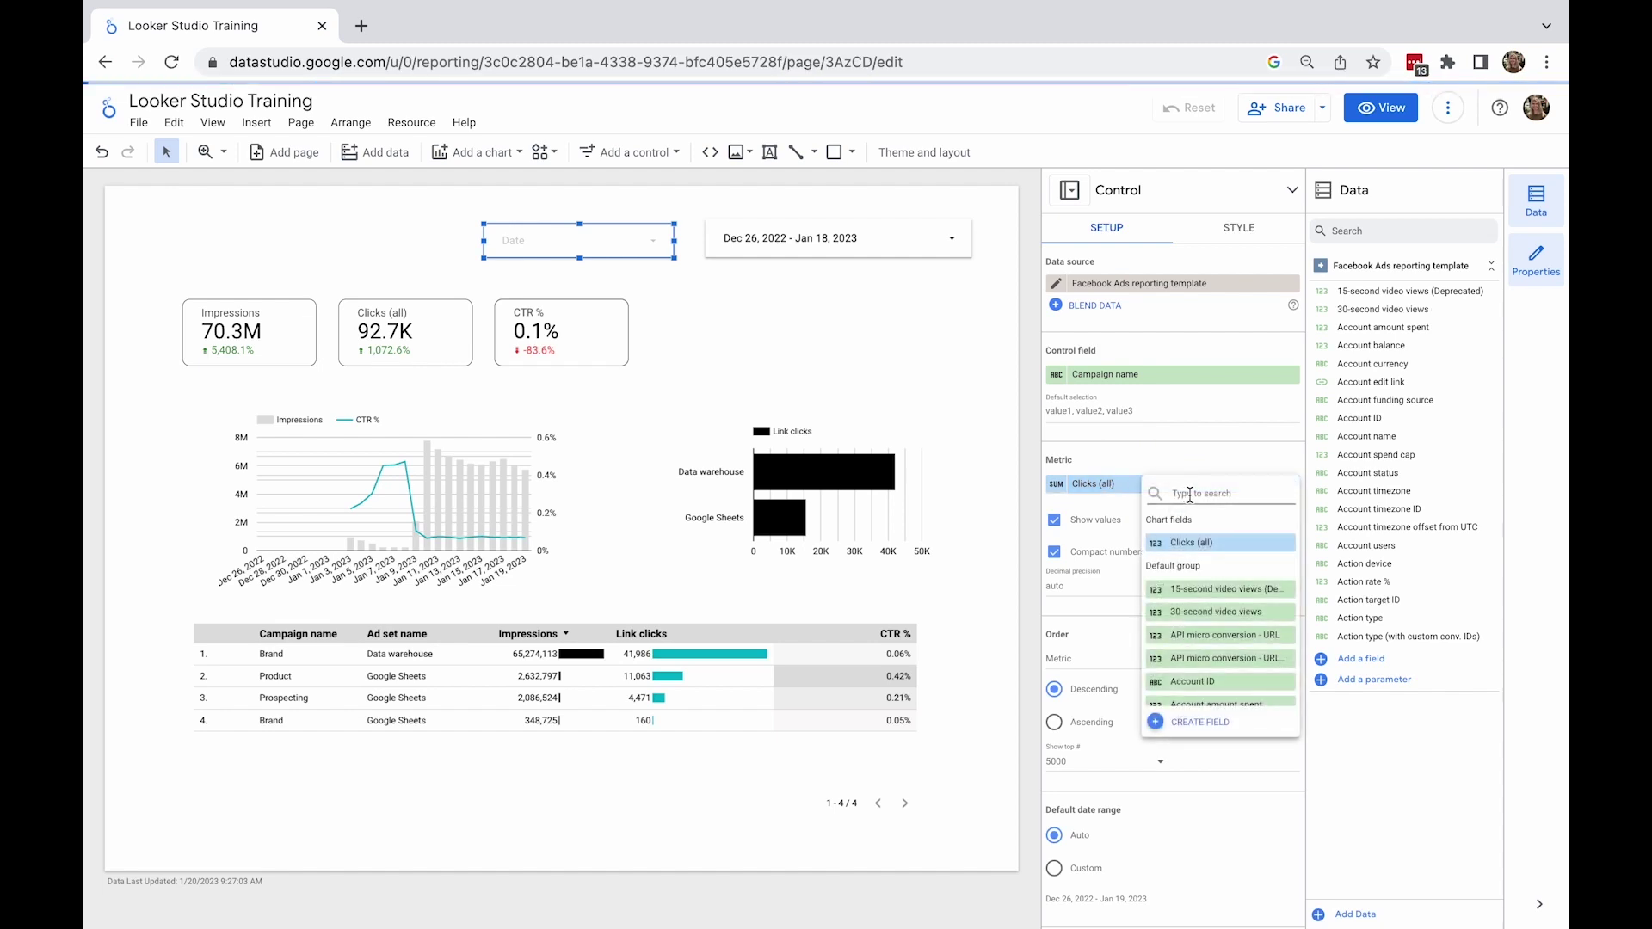
{"action": "type", "text": "impres"}
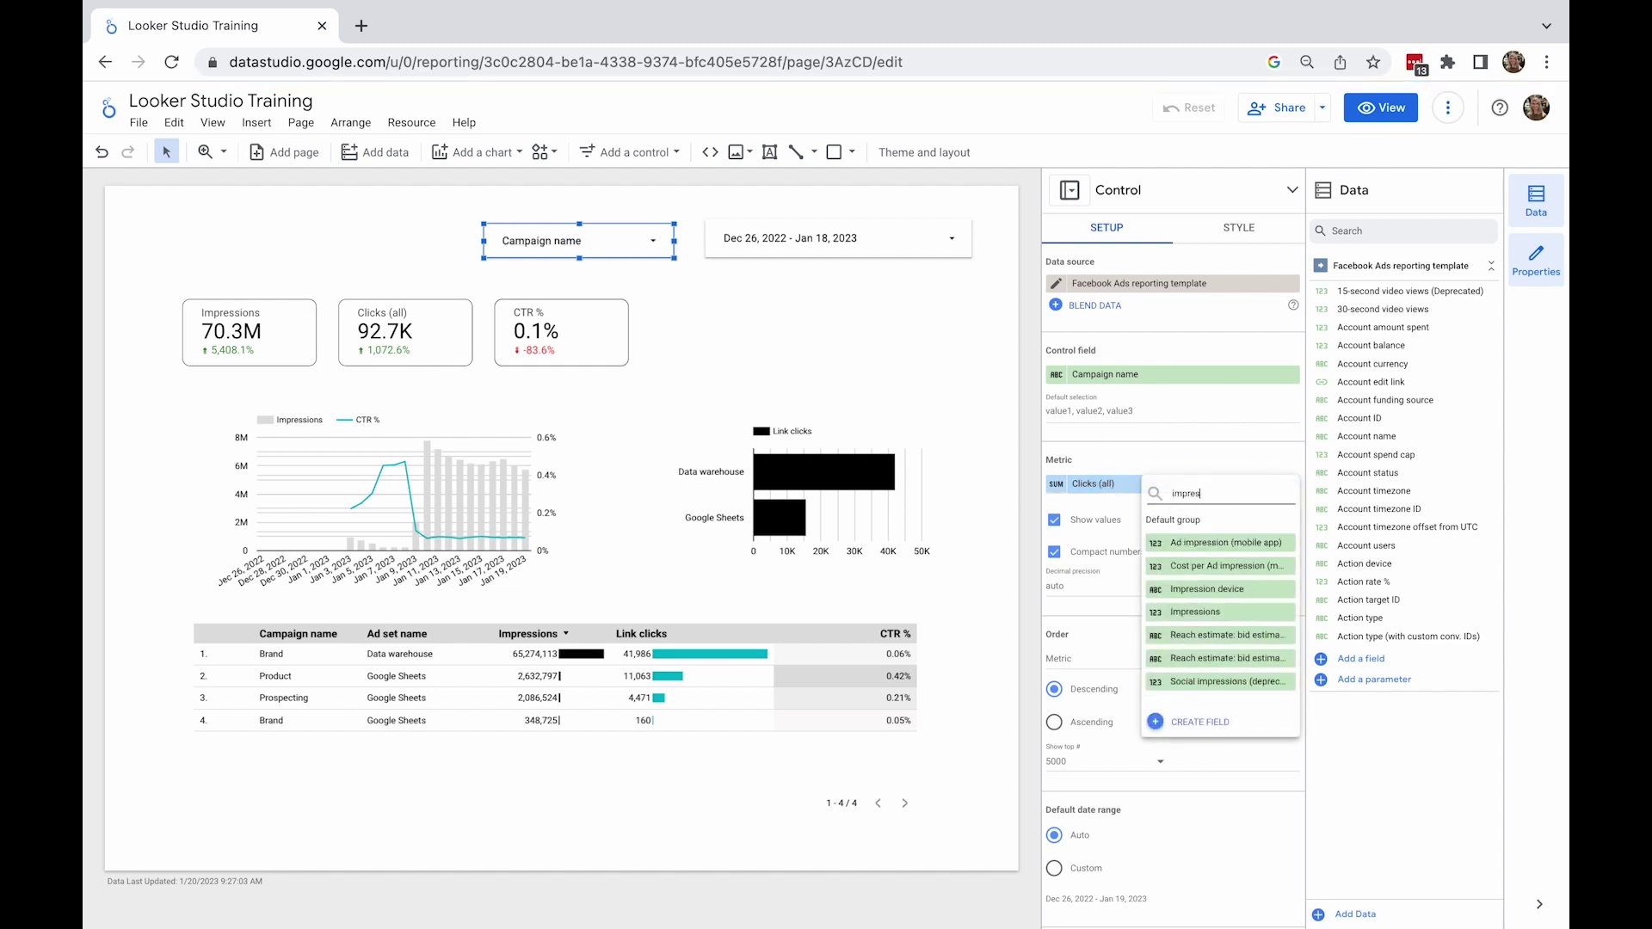
{"action": "type", "text": "s"}
{"action": "left_click", "coordinate": [1224, 613]}
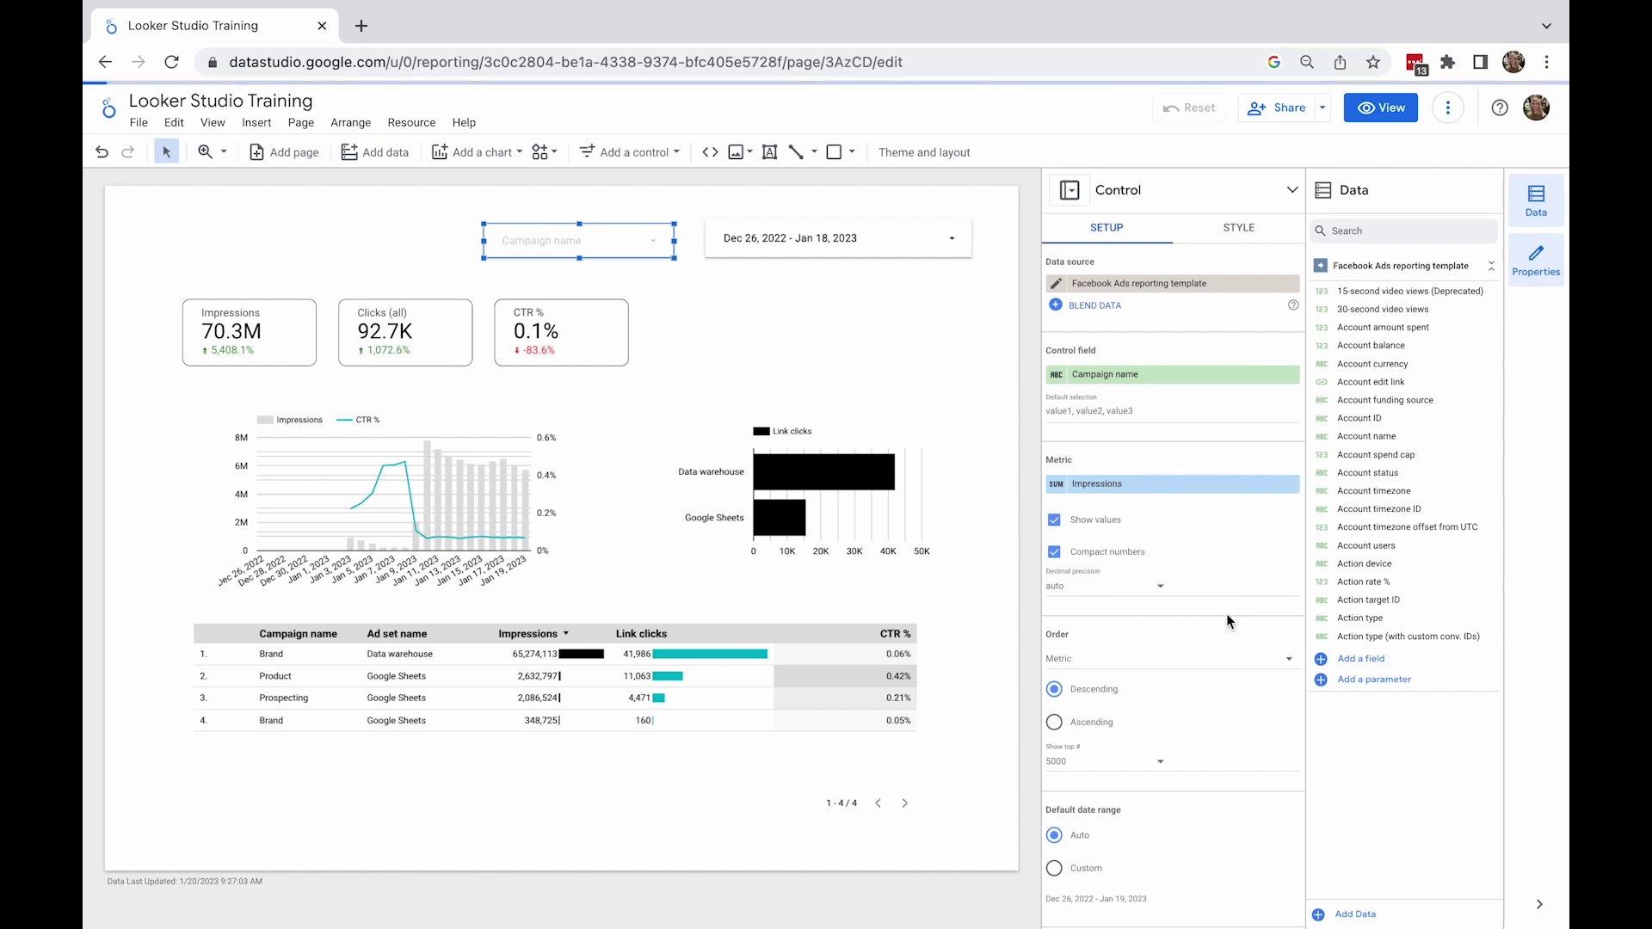
{"action": "scroll", "coordinate": [1156, 538], "scroll_direction": "down", "scroll_amount": 1}
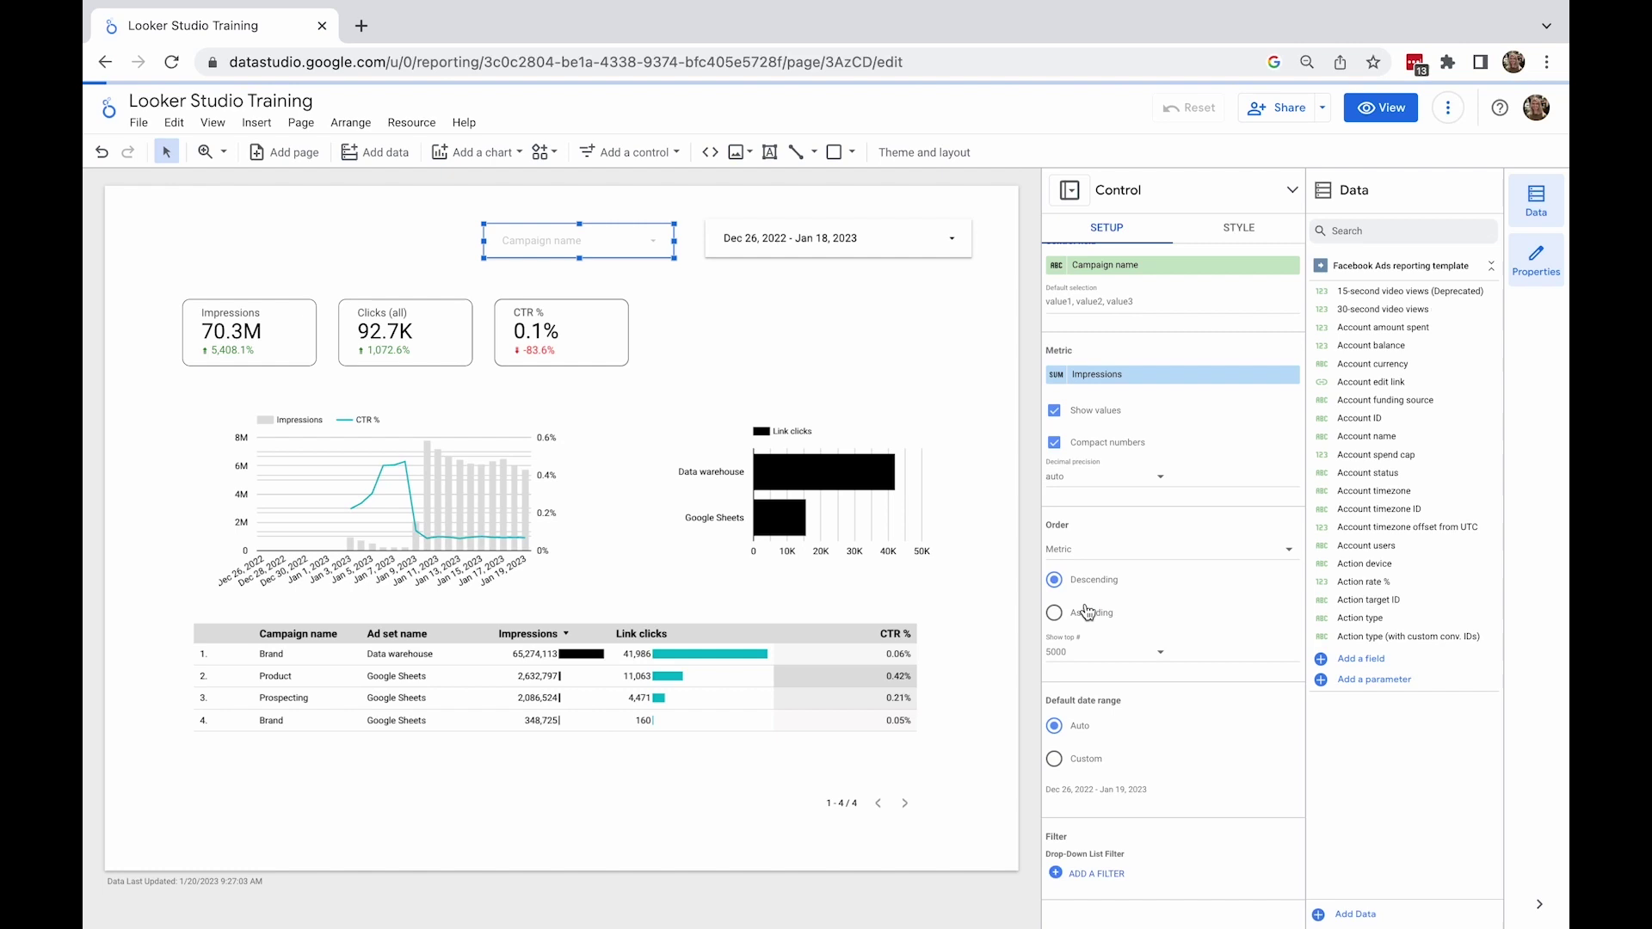
{"action": "scroll", "coordinate": [1089, 619], "scroll_direction": "up", "scroll_amount": 1}
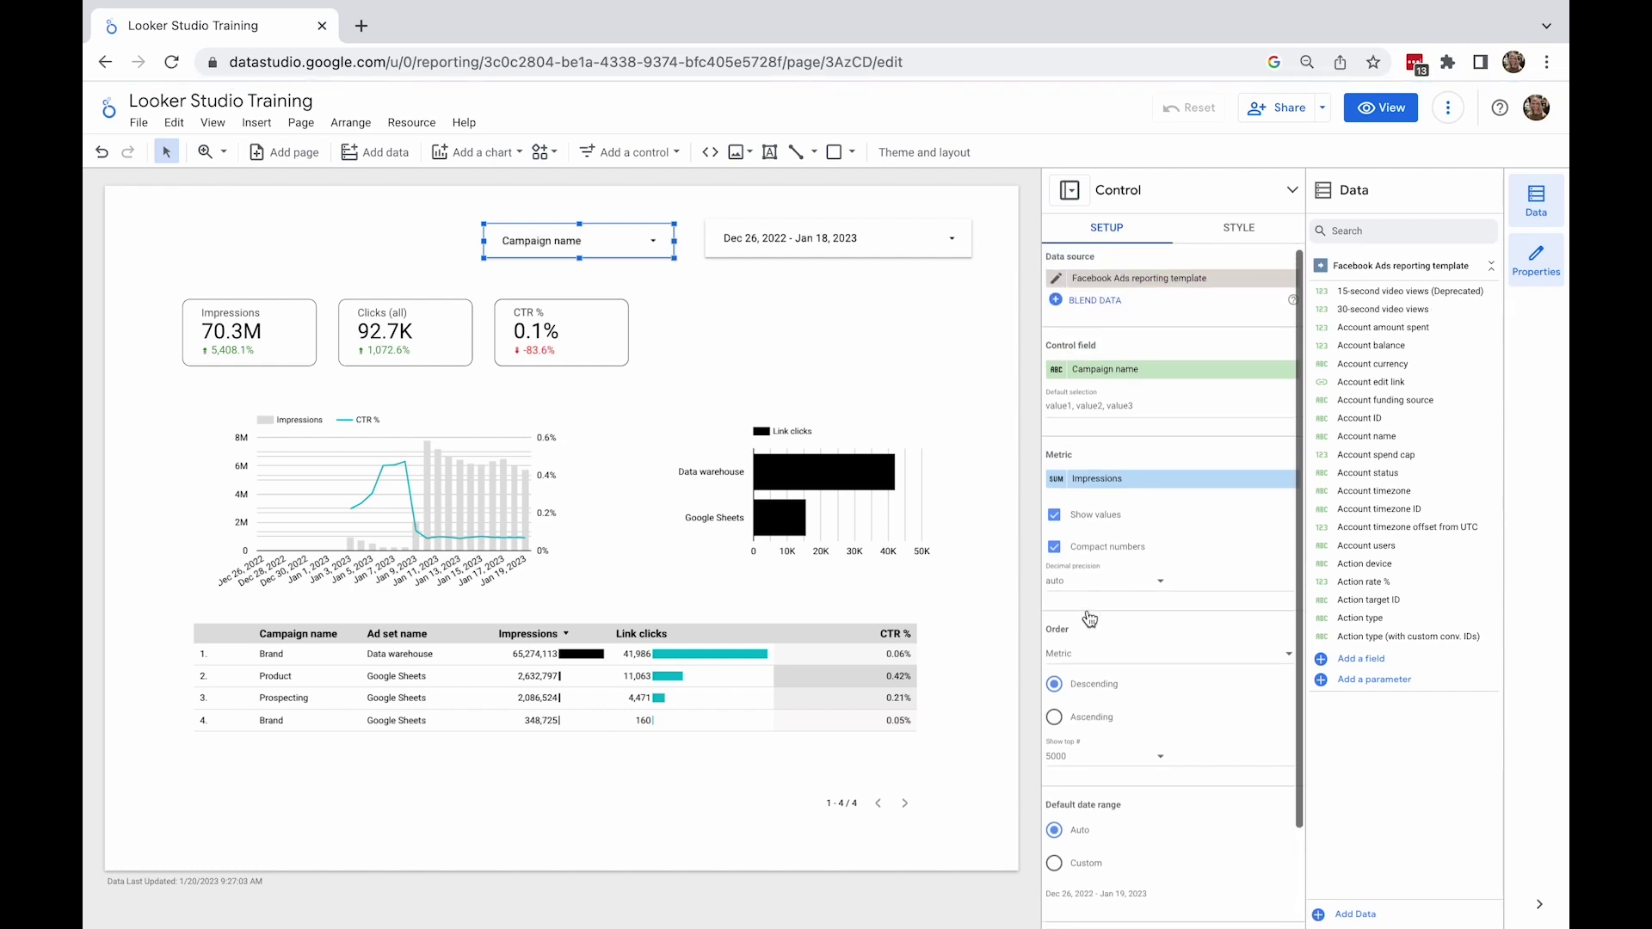
Preview the report and test the Campaign name drop-down by picking a campaign
{"action": "left_click", "coordinate": [710, 297]}
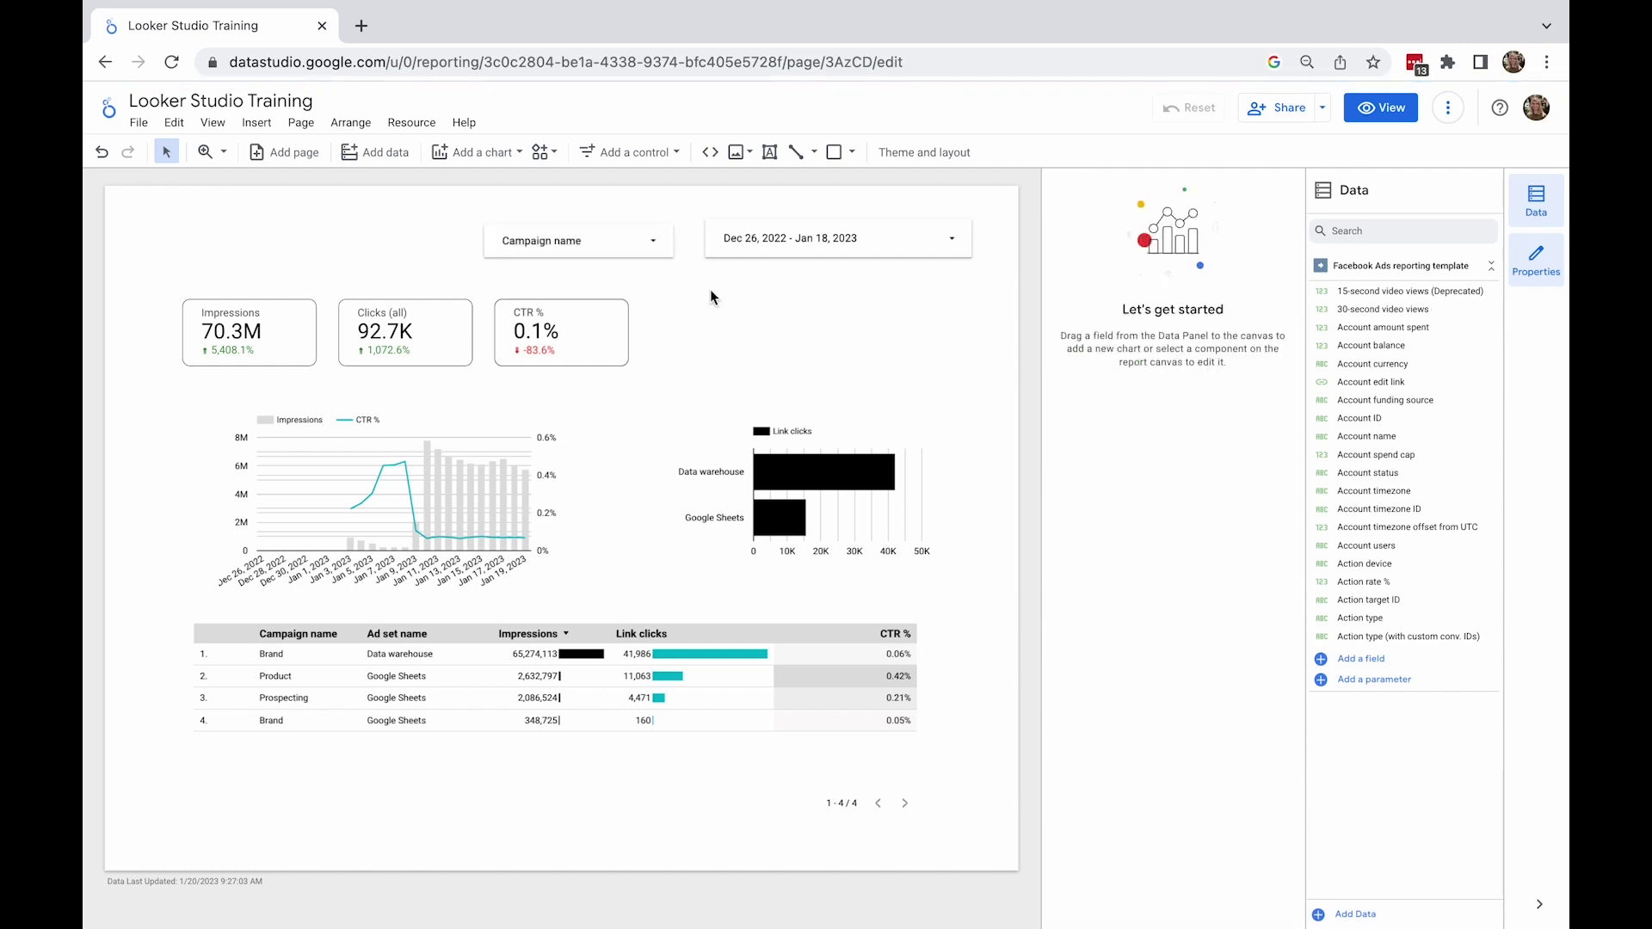
{"action": "left_click", "coordinate": [1359, 105]}
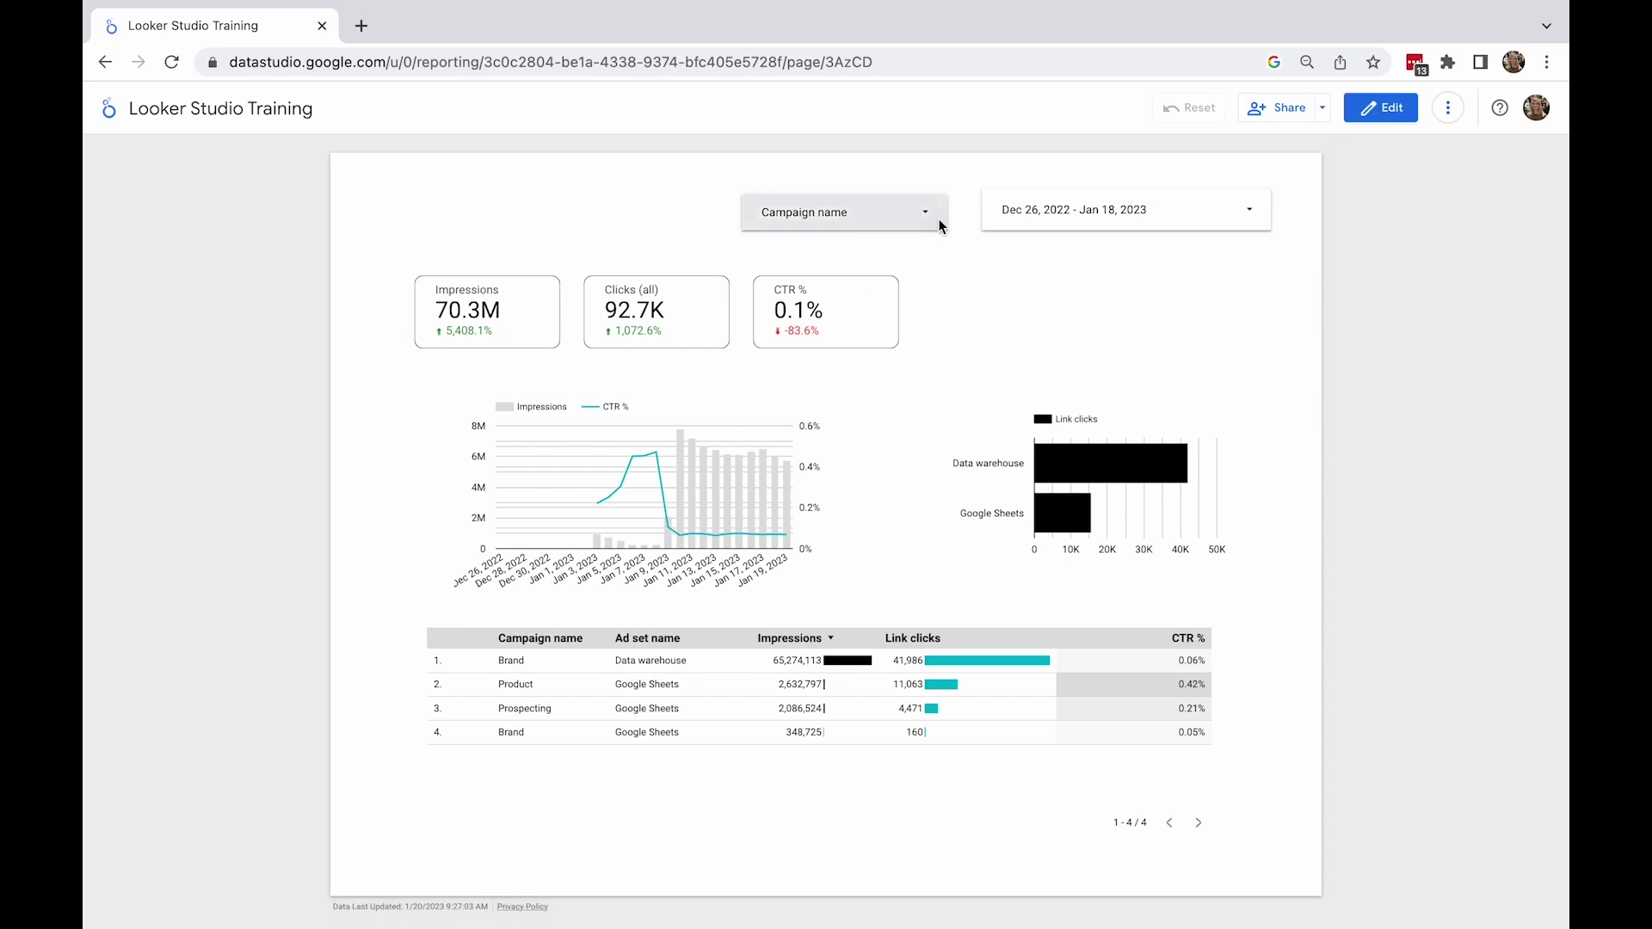
{"action": "left_click", "coordinate": [940, 225]}
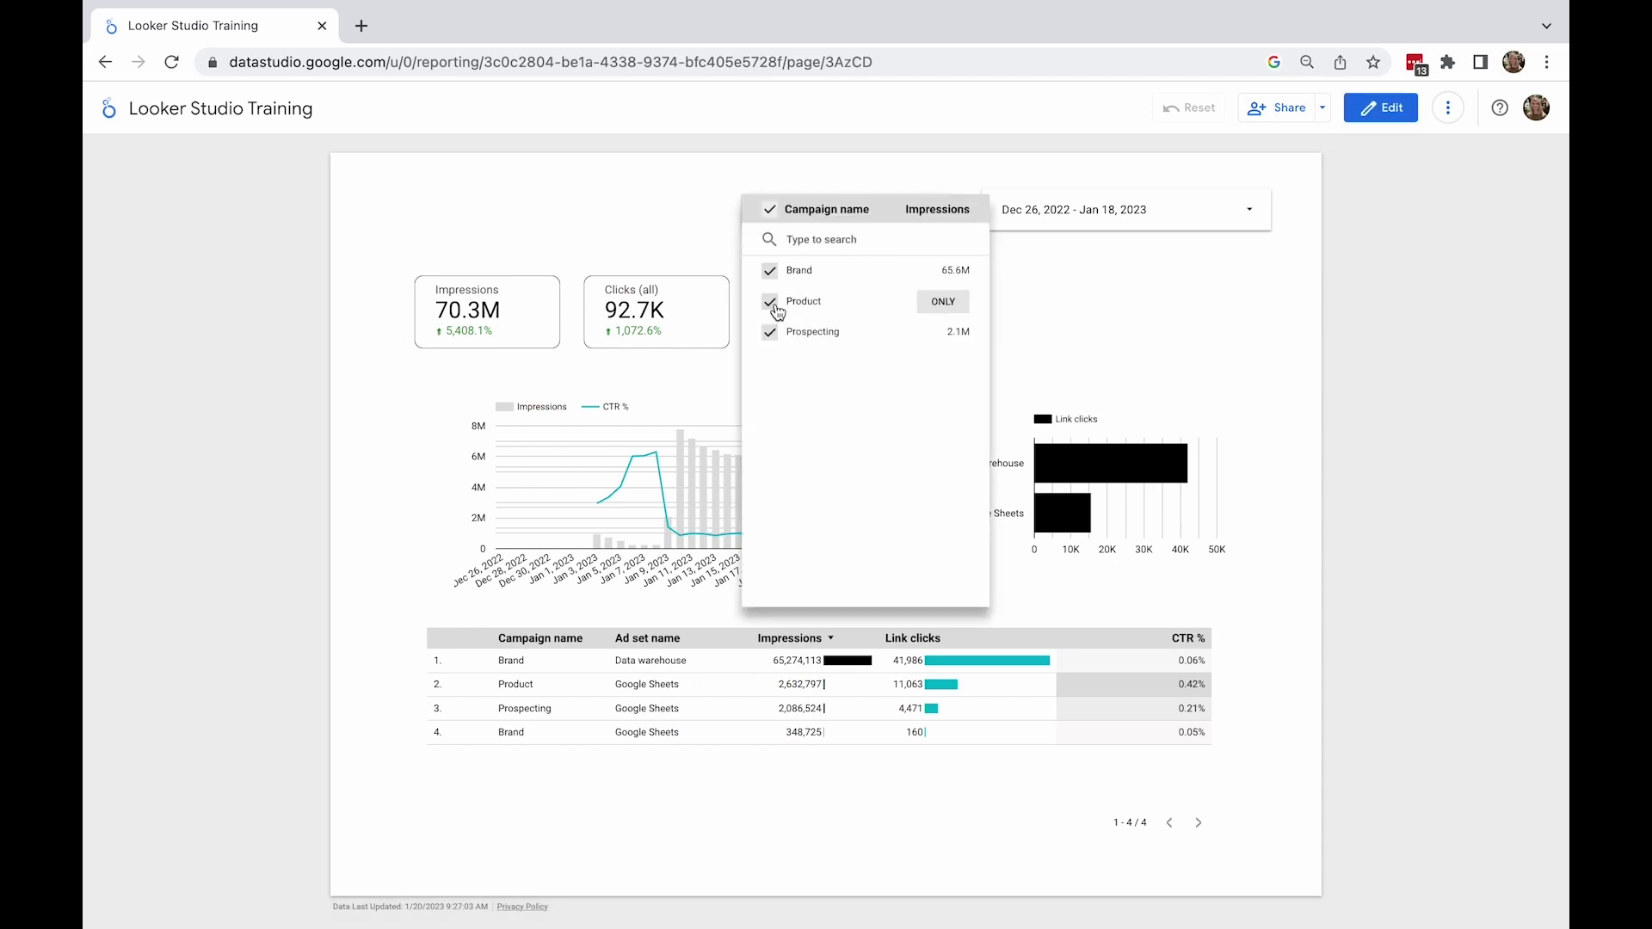
{"action": "left_click", "coordinate": [1035, 294]}
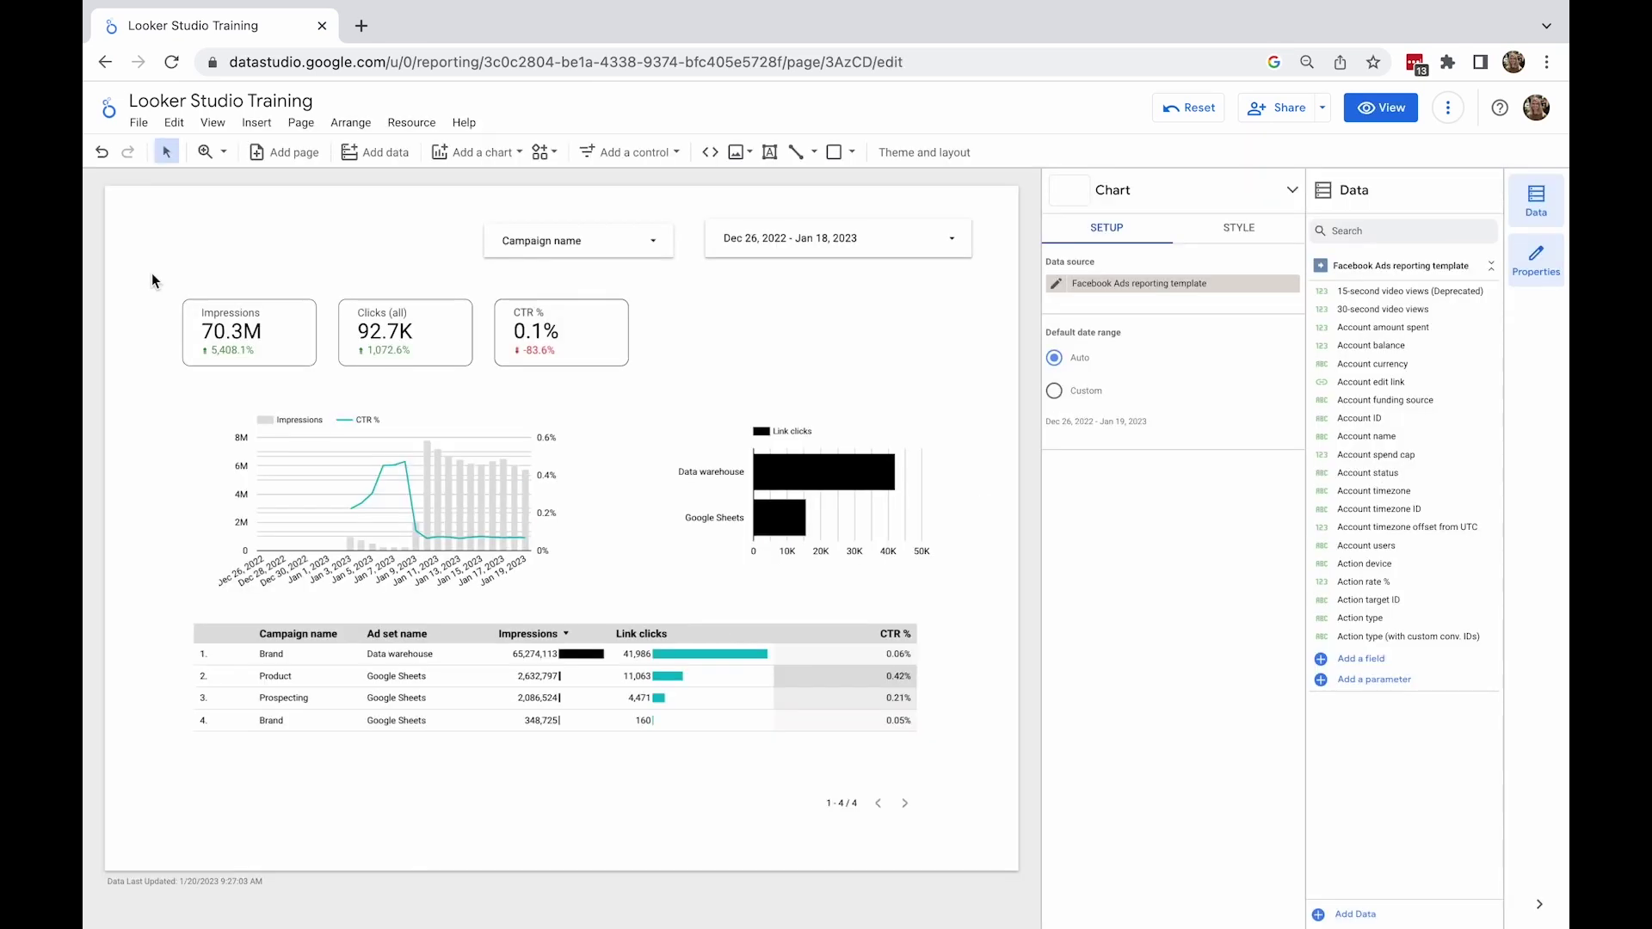
Group the Campaign name drop-down with the CTR, Clicks and Impressions scorecards, then preview the report
{"action": "left_click_drag", "start_coordinate": [151, 272], "coordinate": [514, 288]}
{"action": "left_click_drag", "start_coordinate": [673, 301], "coordinate": [672, 247]}
{"action": "left_click", "coordinate": [443, 331], "text": "shift"}
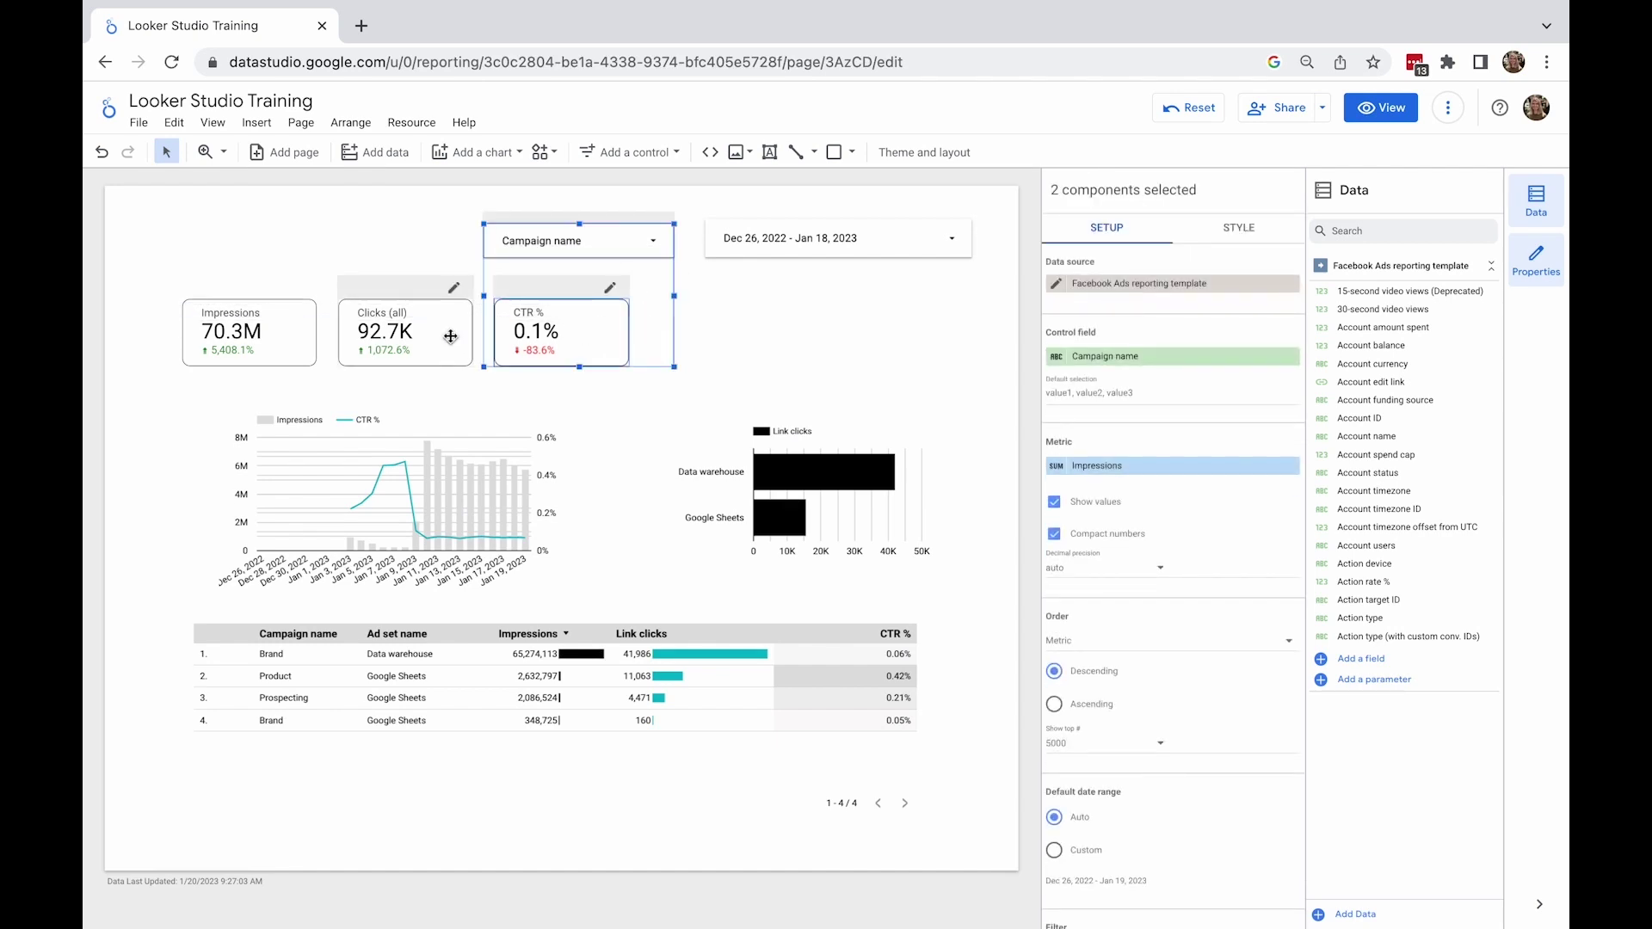
{"action": "left_click", "coordinate": [296, 338], "text": "shift"}
{"action": "right_click", "coordinate": [297, 339]}
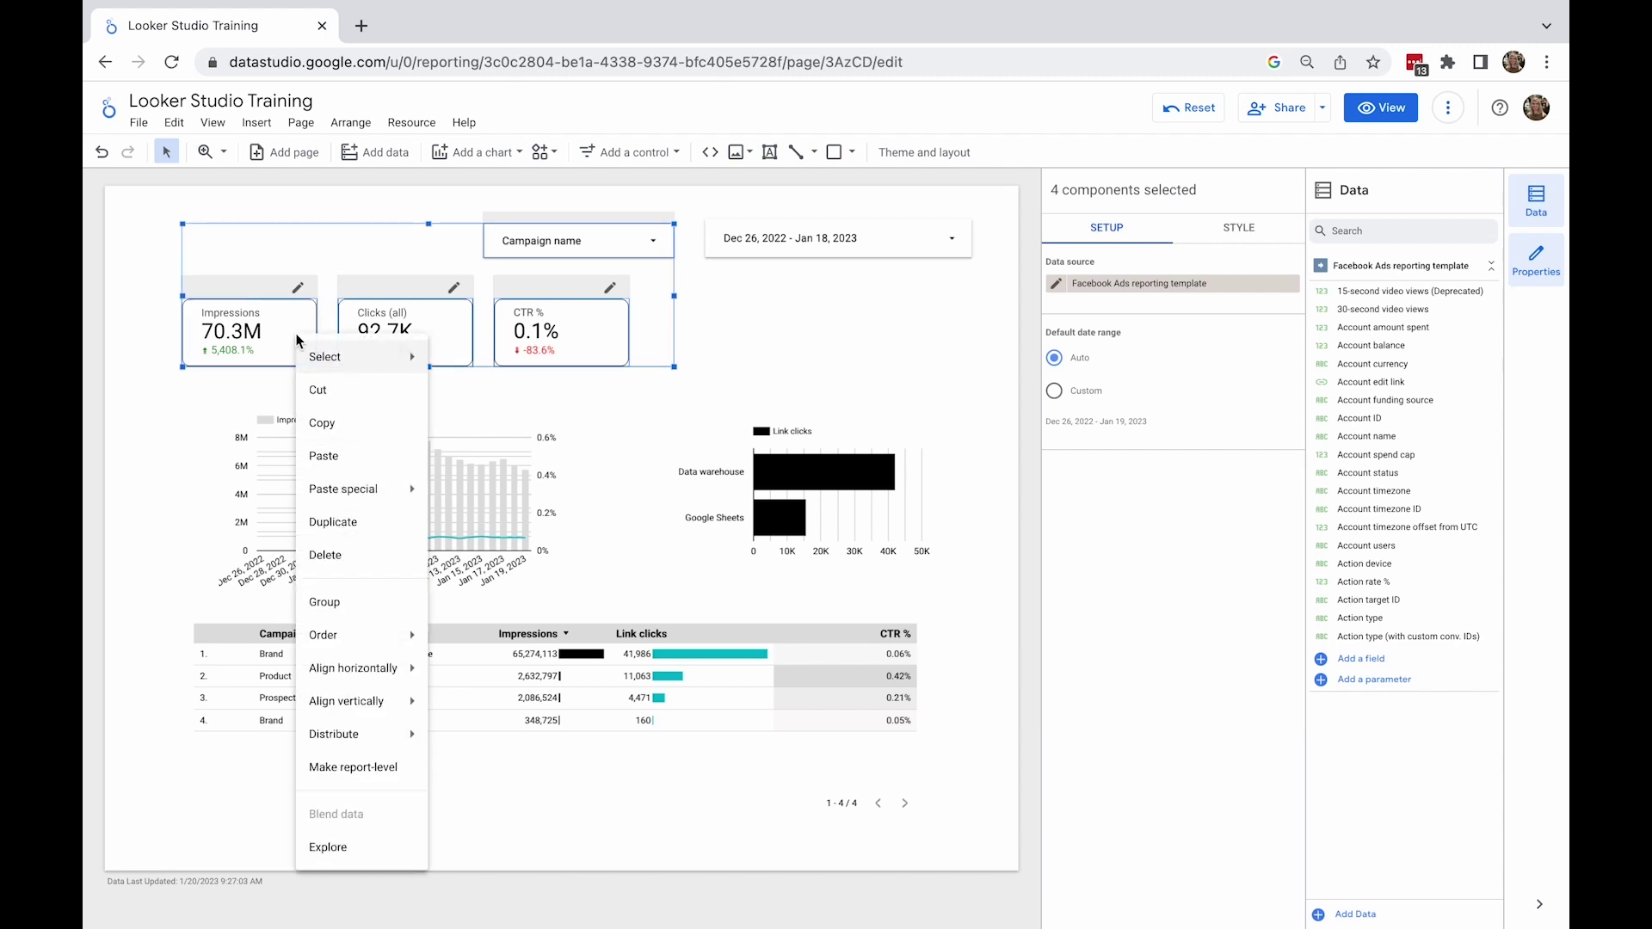
{"action": "left_click", "coordinate": [338, 604]}
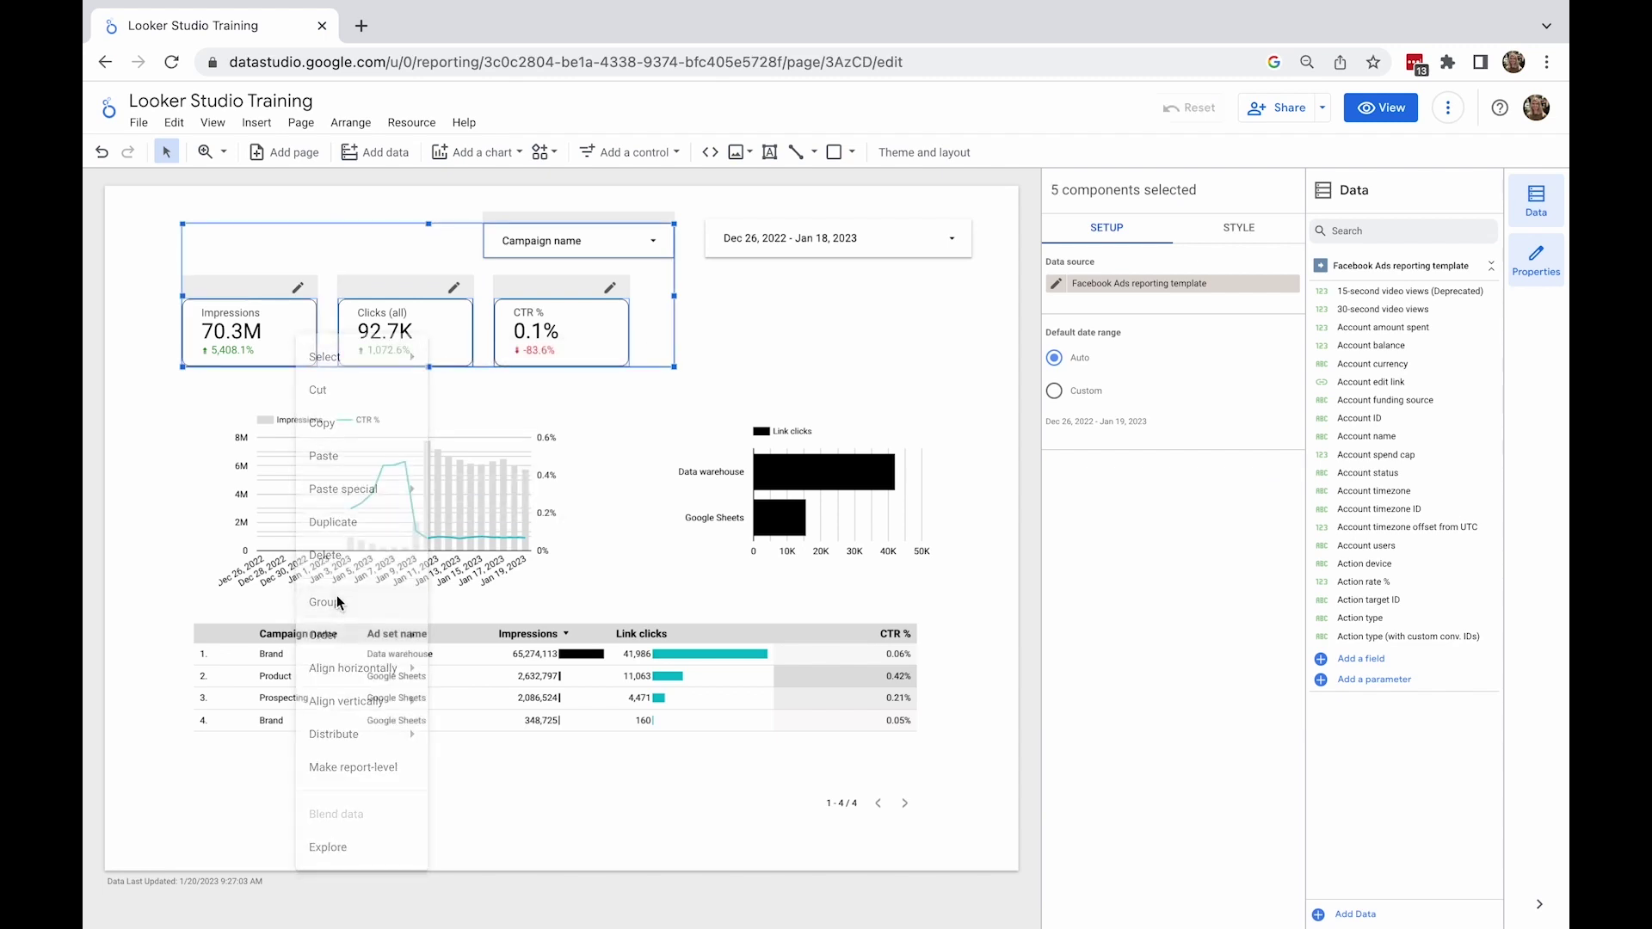
{"action": "left_click", "coordinate": [714, 332]}
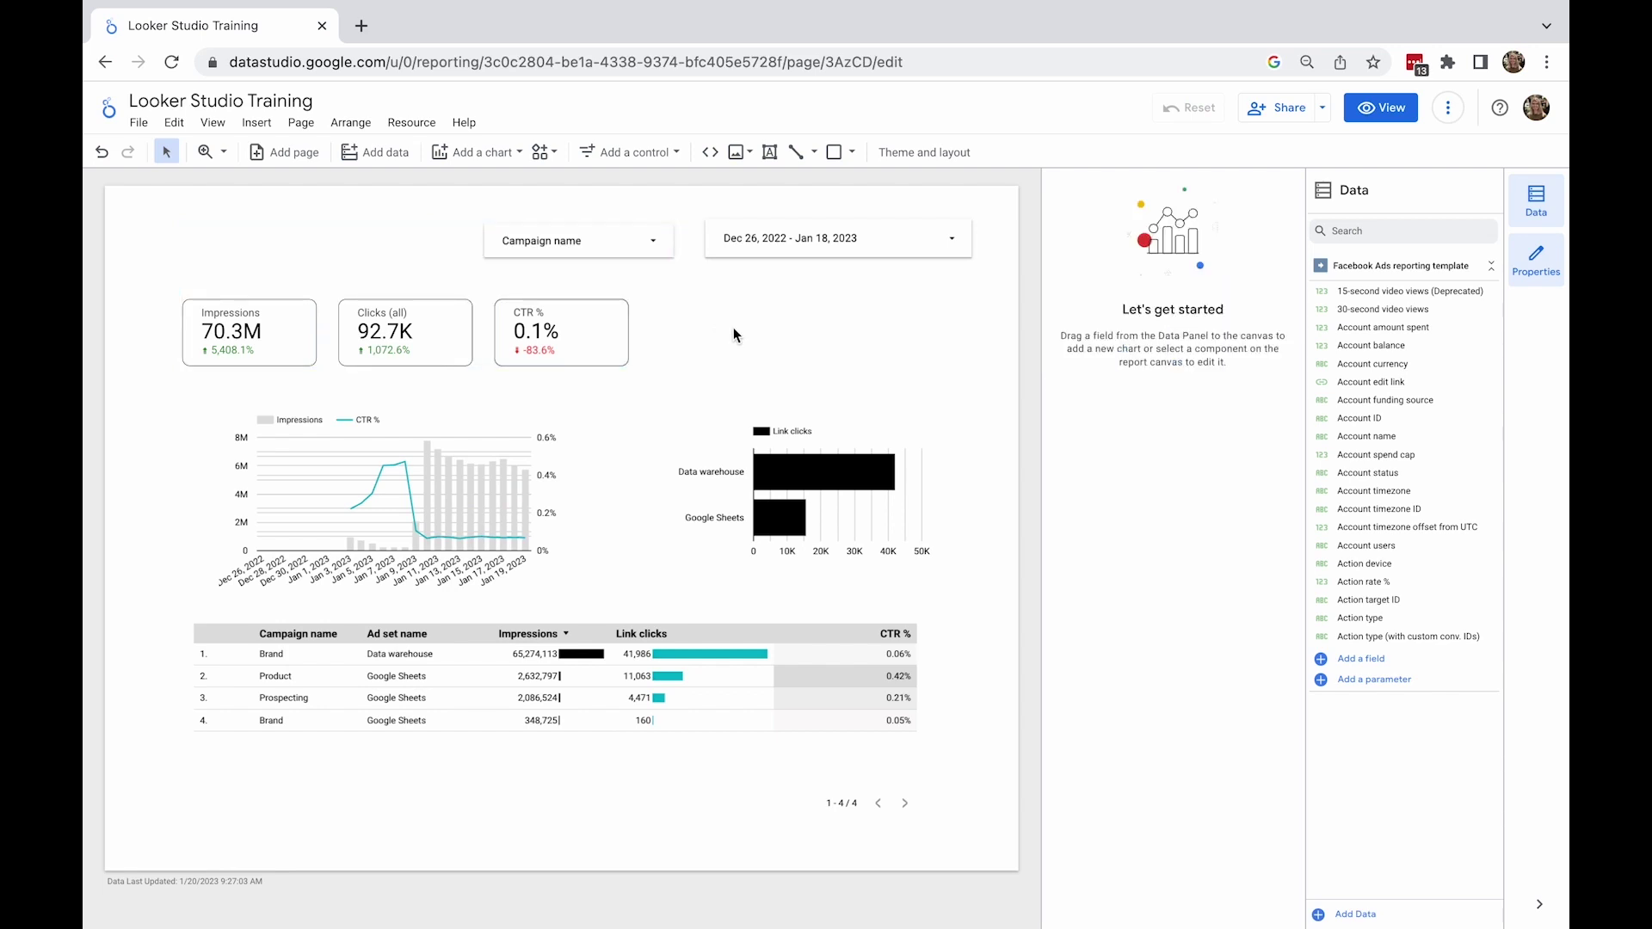
{"action": "left_click", "coordinate": [1380, 108]}
In preview, filter the Campaign name drop-down to only the Product campaign
{"action": "left_click", "coordinate": [895, 215]}
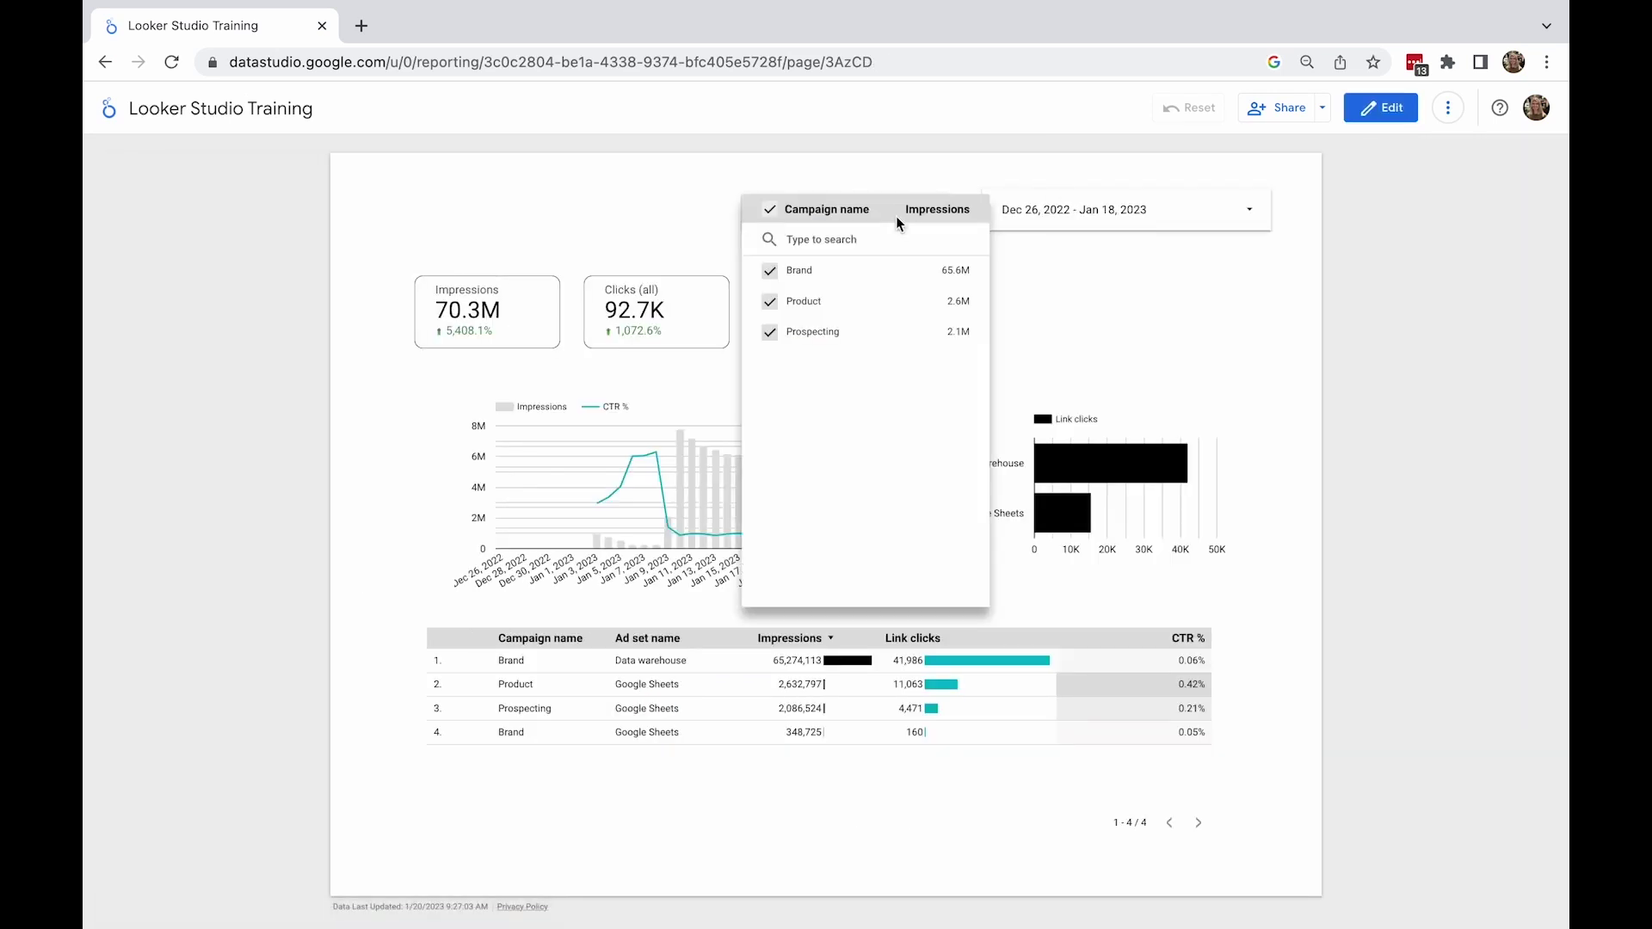
{"action": "left_click", "coordinate": [941, 301]}
{"action": "left_click", "coordinate": [1032, 310]}
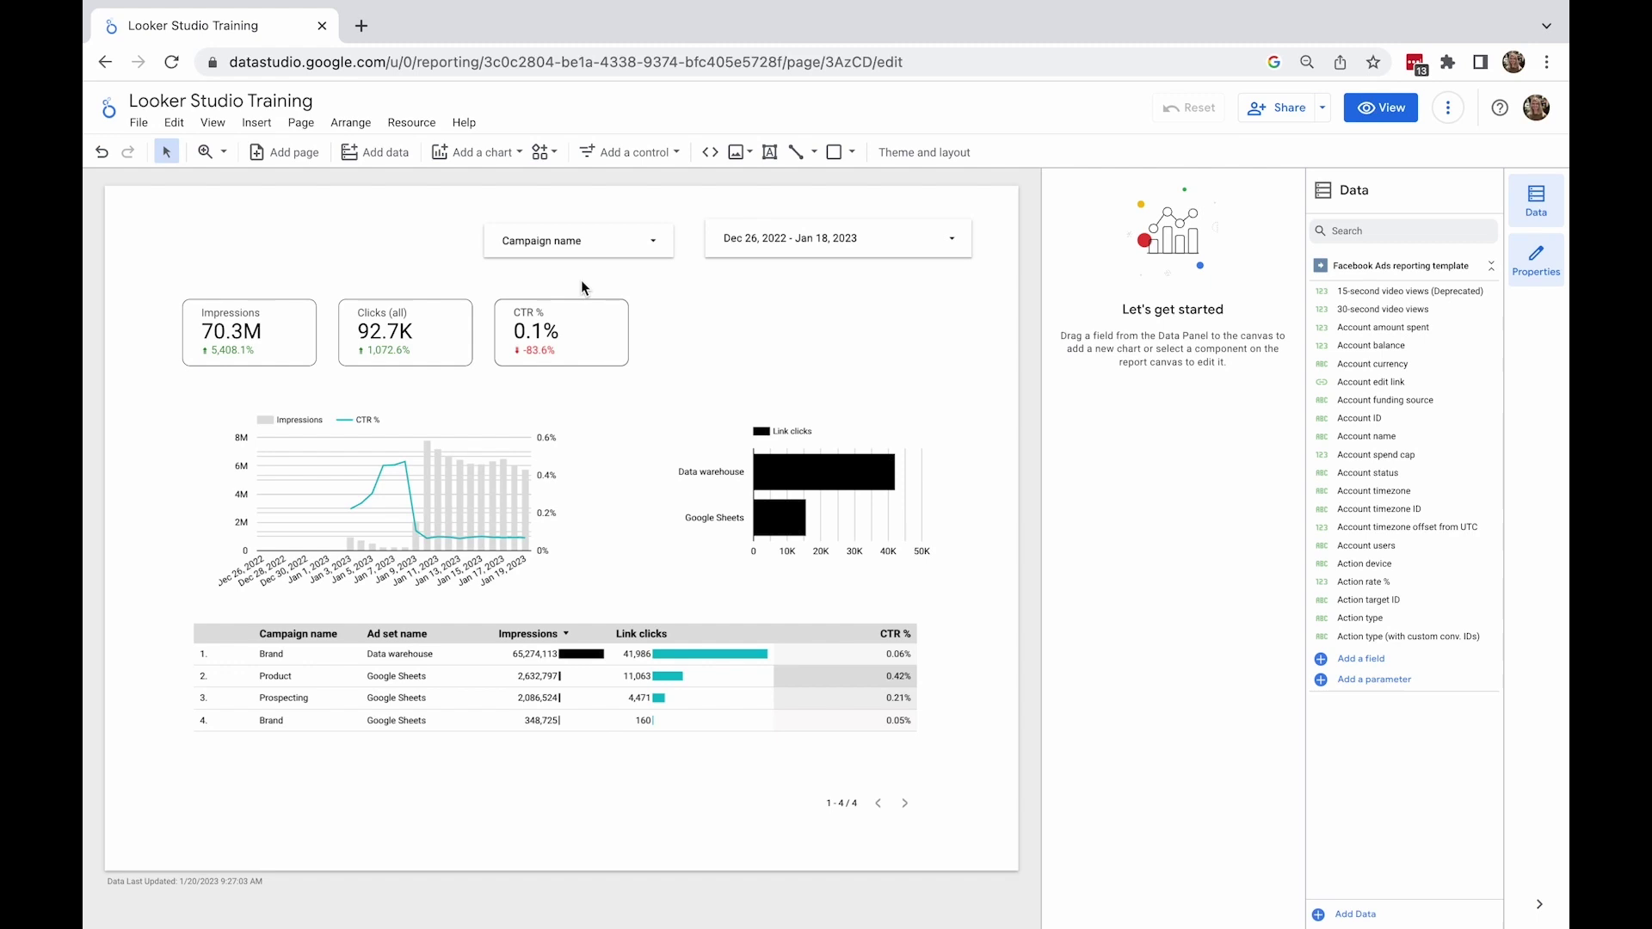
Ungroup the Campaign name drop-down and the three scorecards
{"action": "left_click", "coordinate": [587, 308]}
{"action": "right_click", "coordinate": [586, 309]}
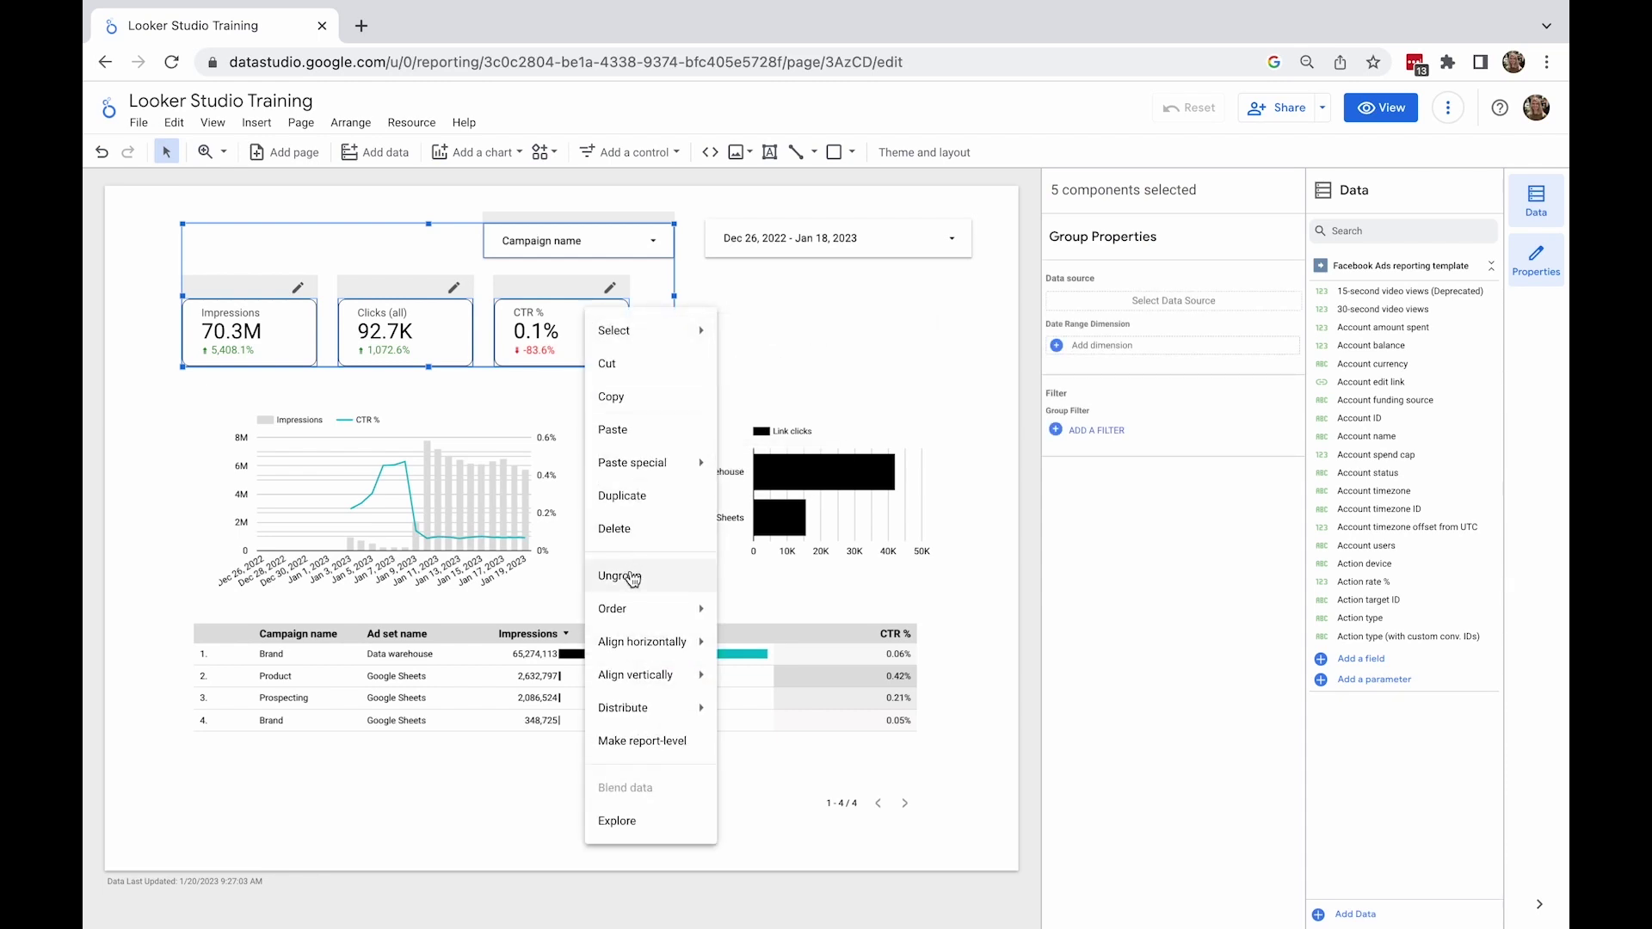
{"action": "left_click", "coordinate": [632, 577]}
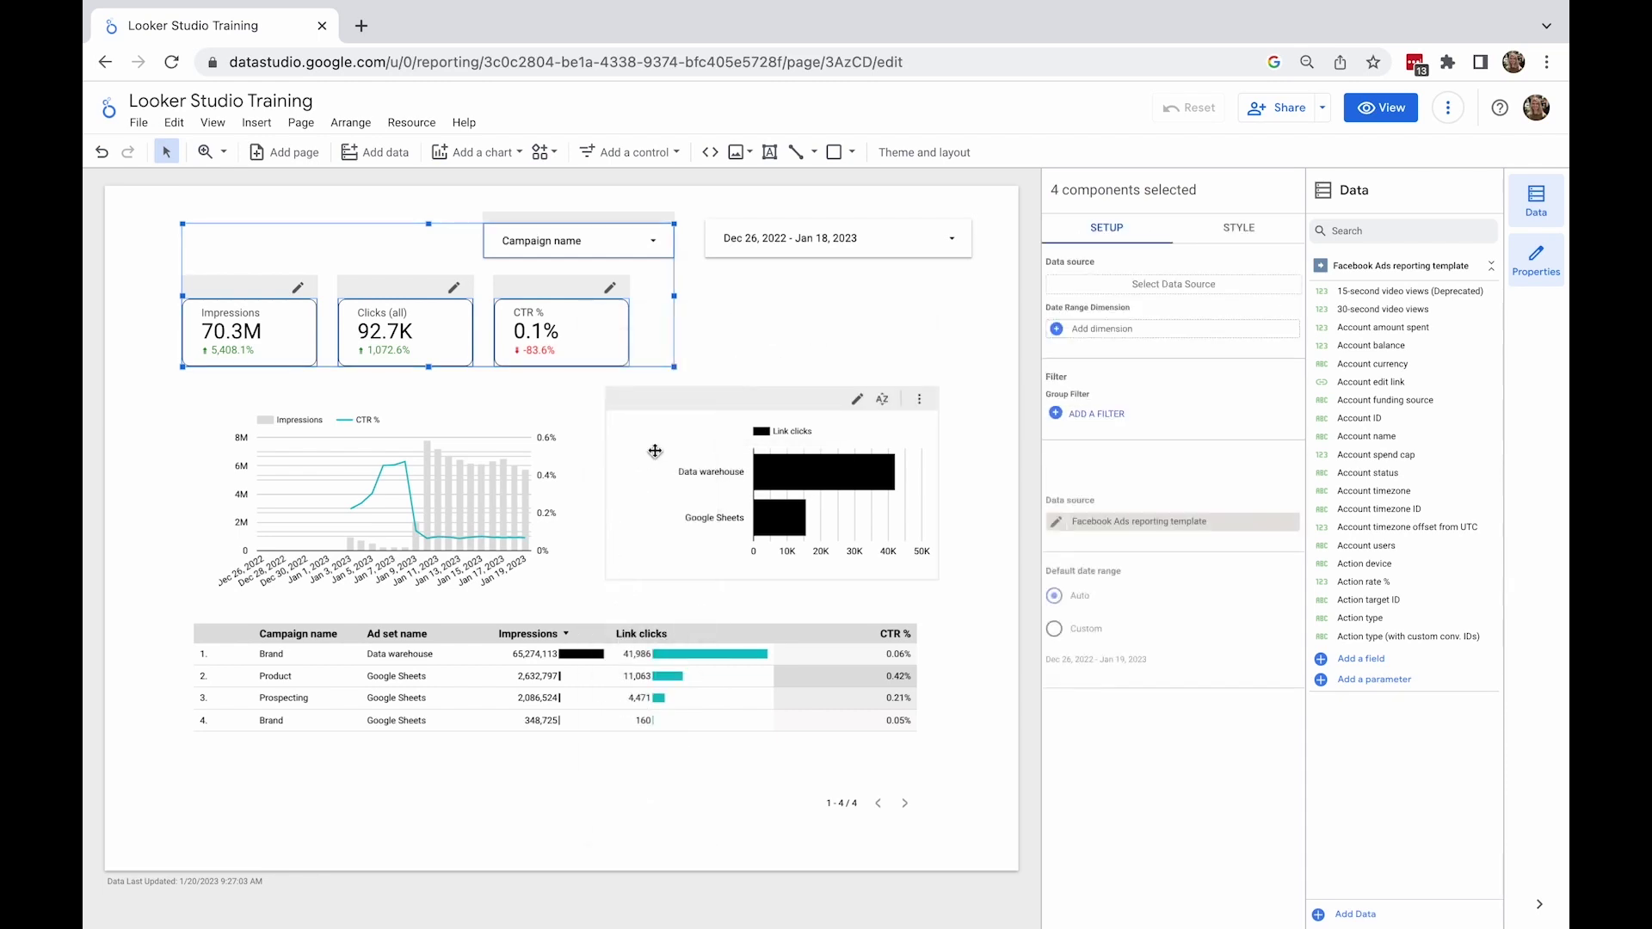
{"action": "left_click", "coordinate": [689, 348]}
Select the Link clicks bar chart and scroll its setup to the cross-filtering setting
{"action": "left_click", "coordinate": [859, 428]}
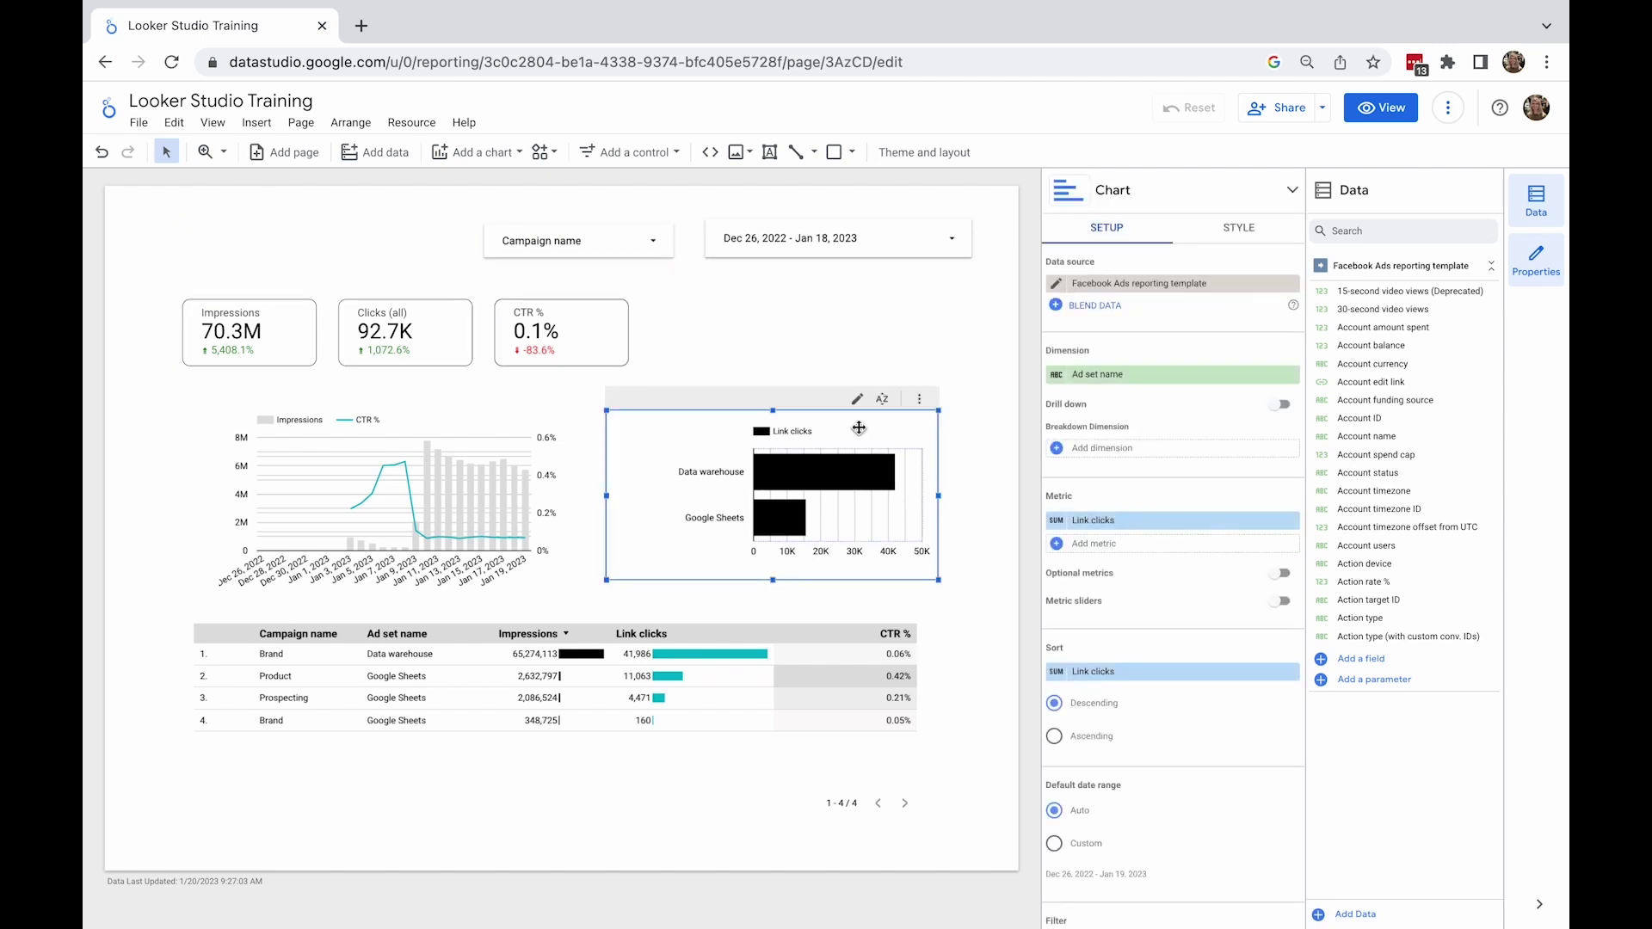
{"action": "scroll", "coordinate": [1083, 568], "scroll_direction": "down", "scroll_amount": 3}
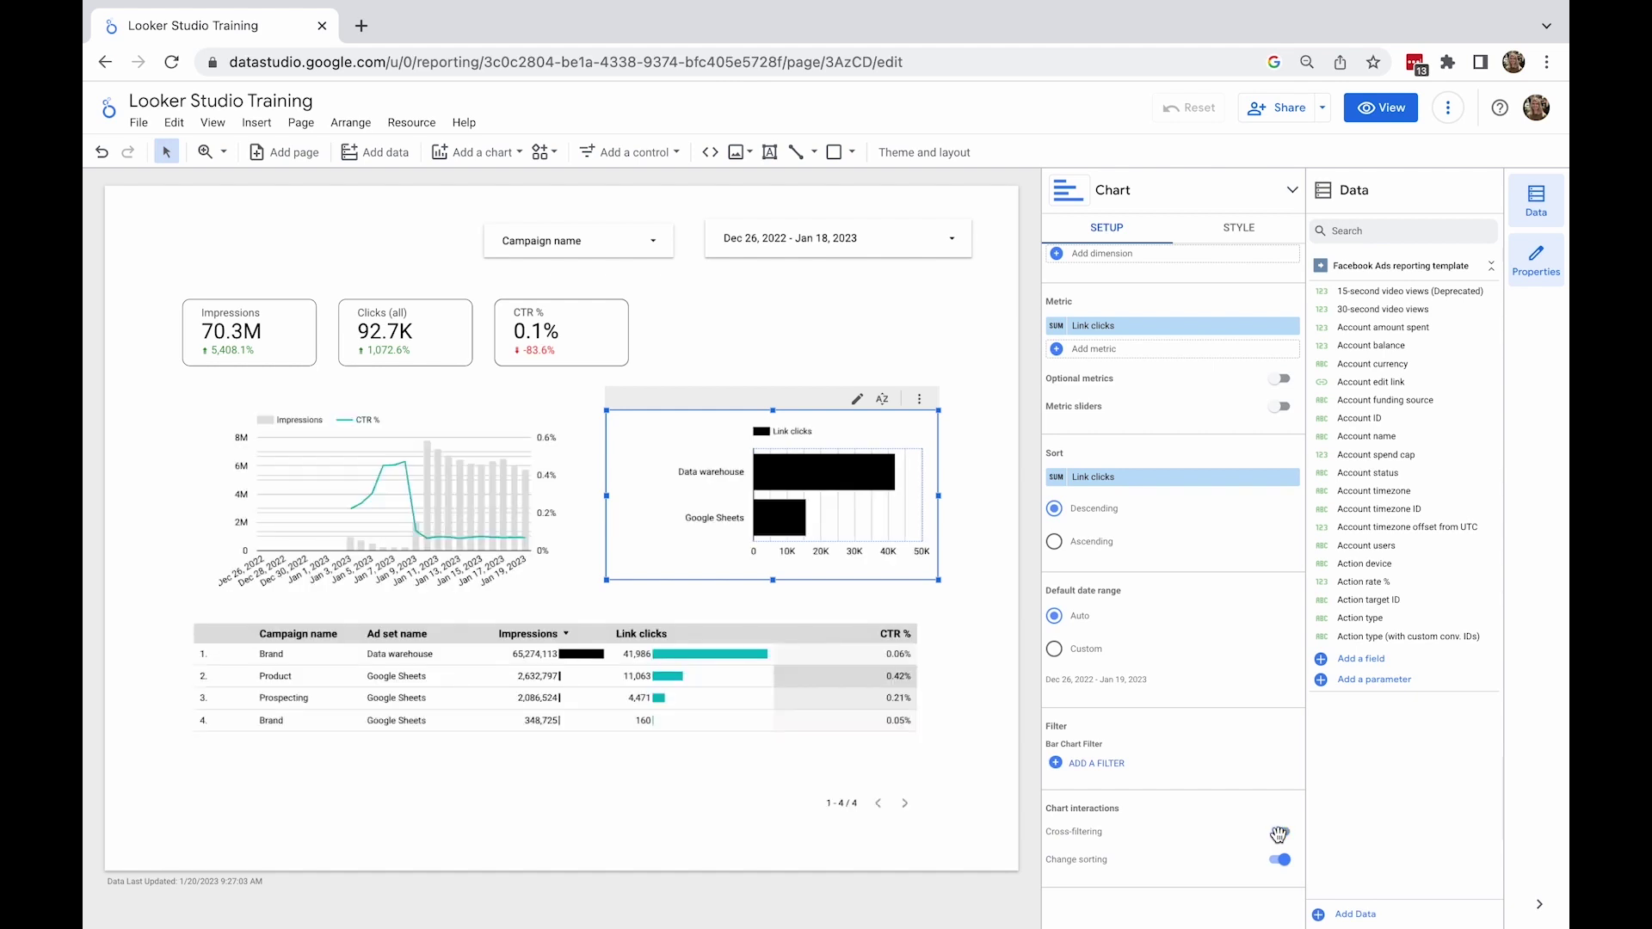
{"action": "left_click", "coordinate": [861, 361]}
{"action": "left_click", "coordinate": [843, 472]}
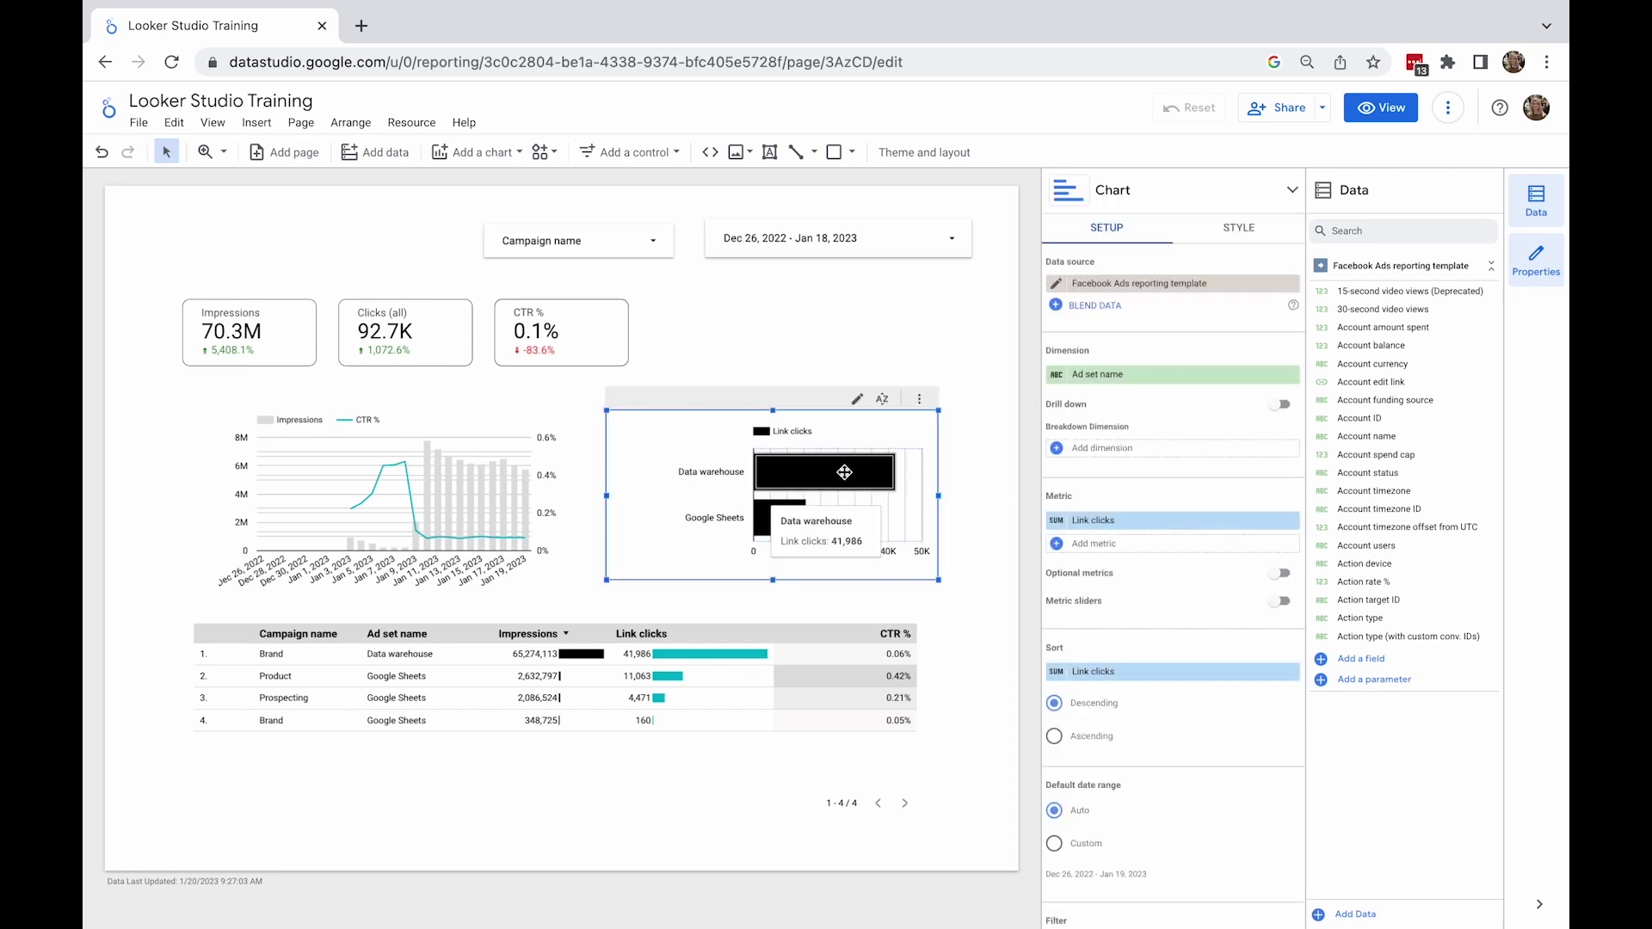
Confirm cross-filtering on the Link clicks bar chart, then preview and click the Data warehouse bar
{"action": "left_click", "coordinate": [1380, 108]}
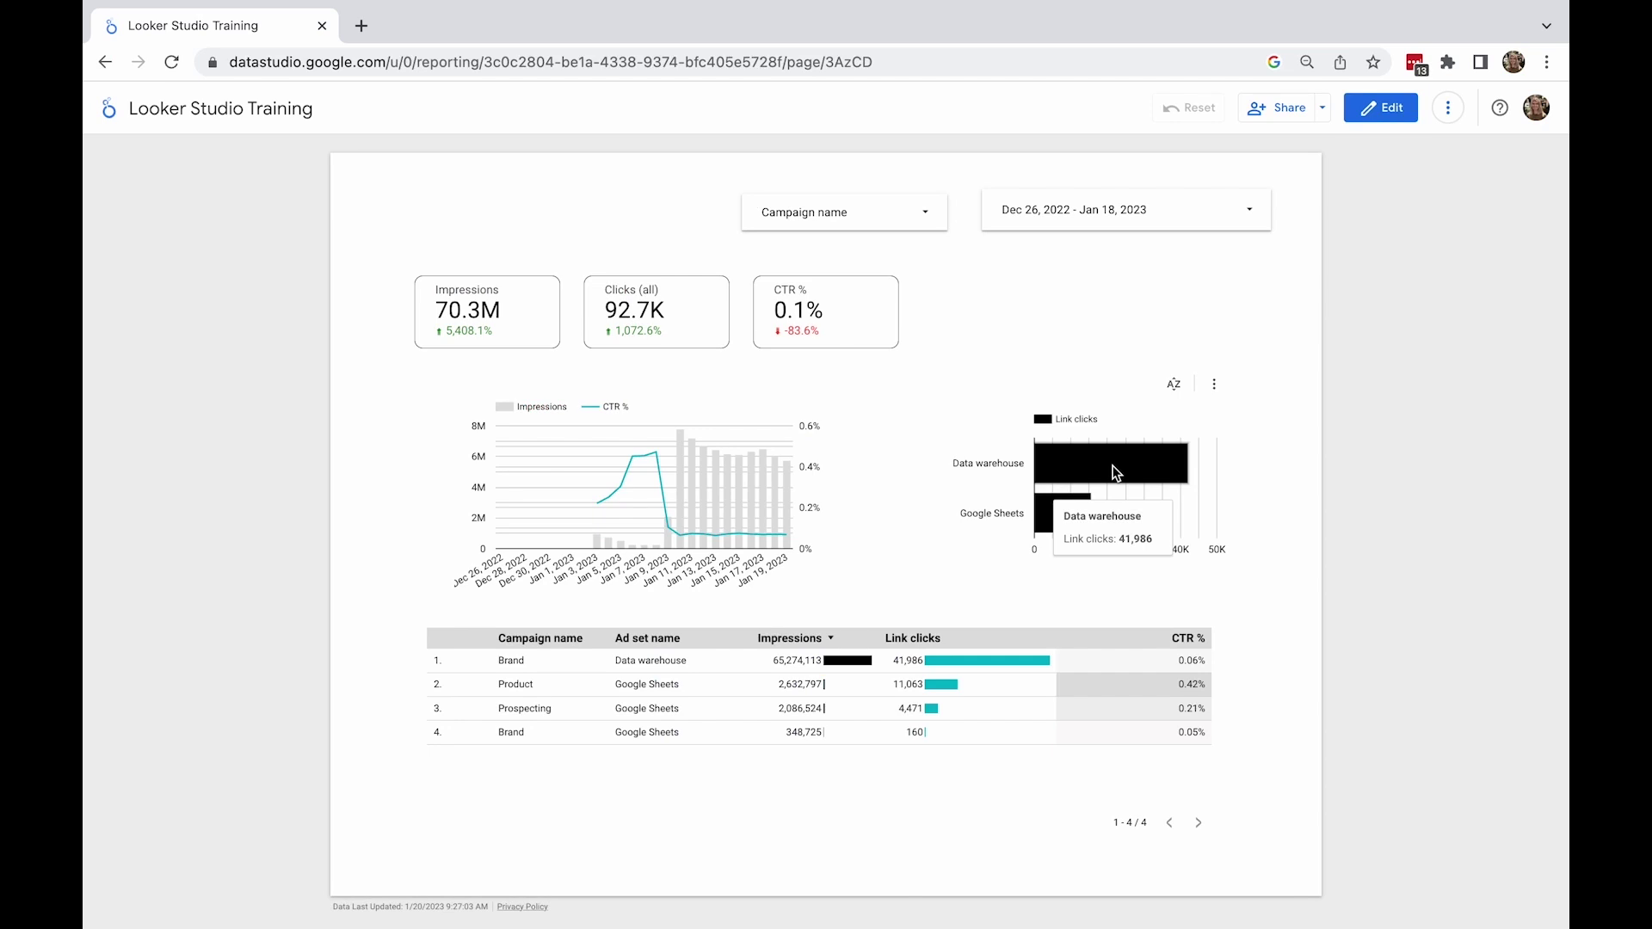
{"action": "left_click", "coordinate": [1381, 107]}
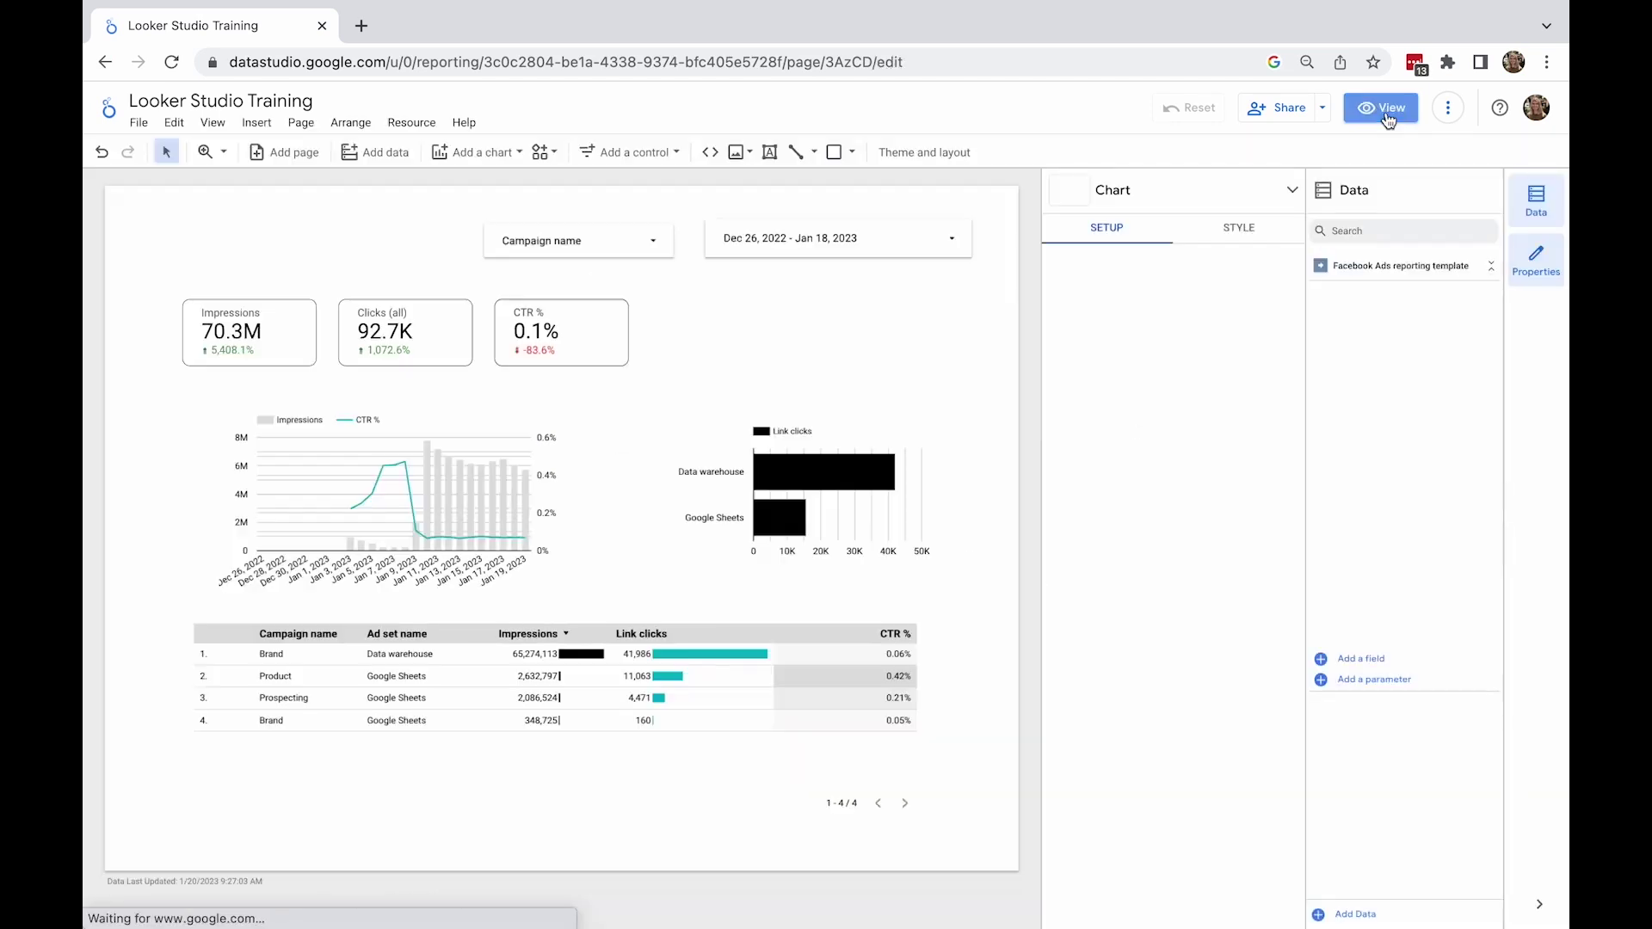
{"action": "left_click", "coordinate": [862, 437]}
{"action": "scroll", "coordinate": [1185, 731], "scroll_direction": "down", "scroll_amount": 5}
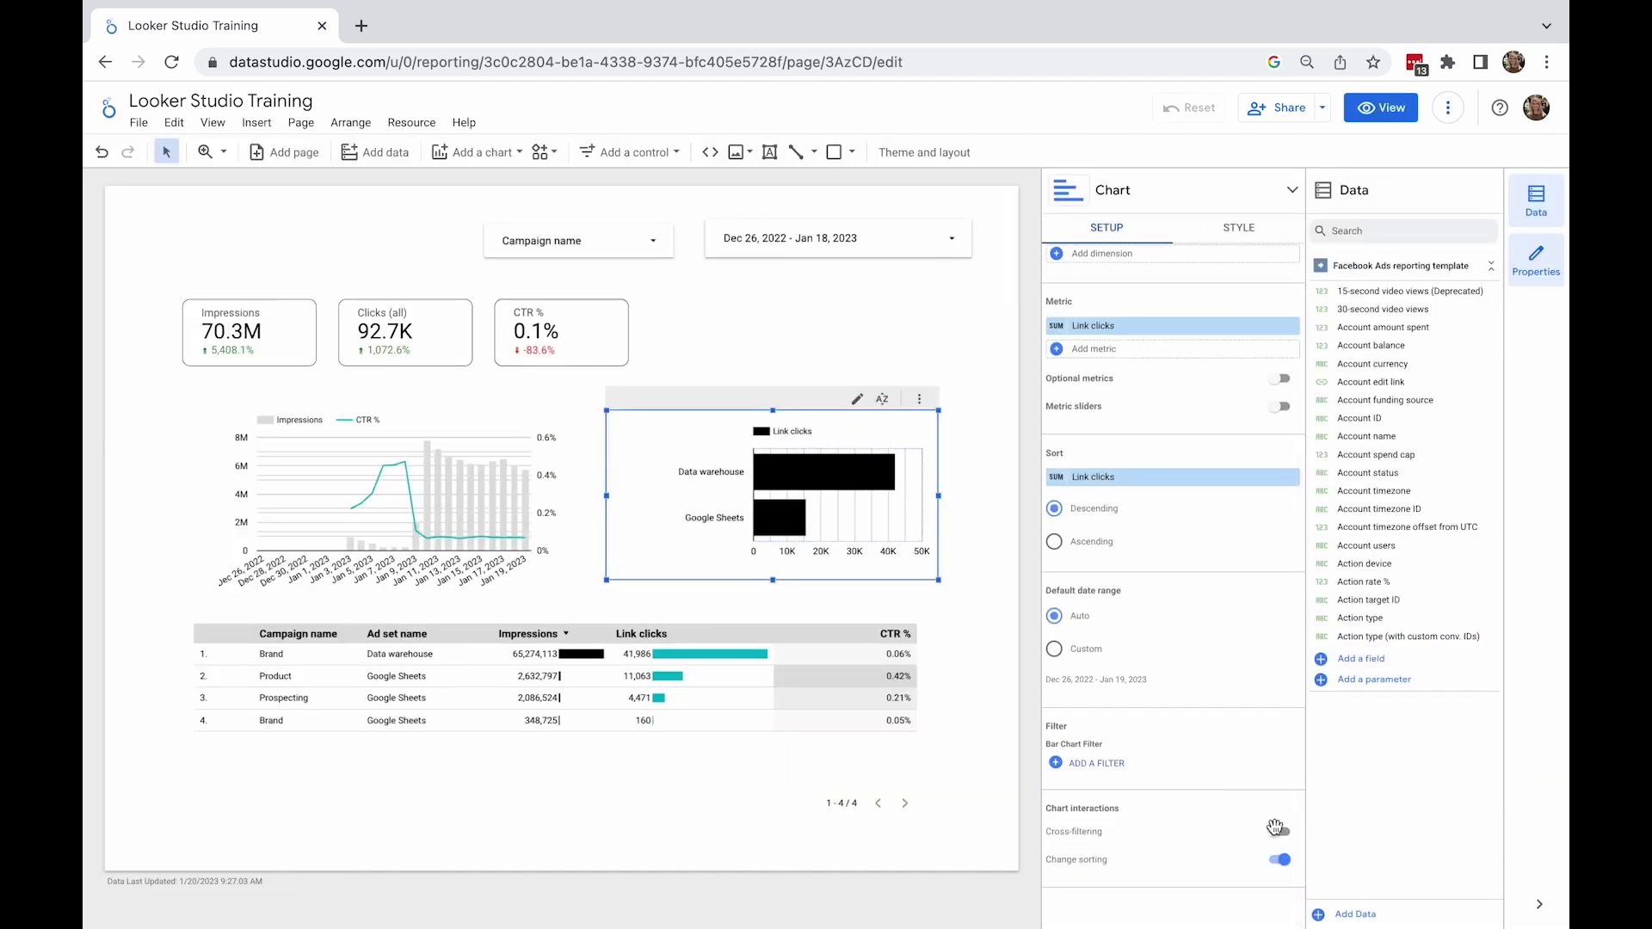
{"action": "left_click", "coordinate": [1377, 121]}
{"action": "left_click", "coordinate": [1119, 466]}
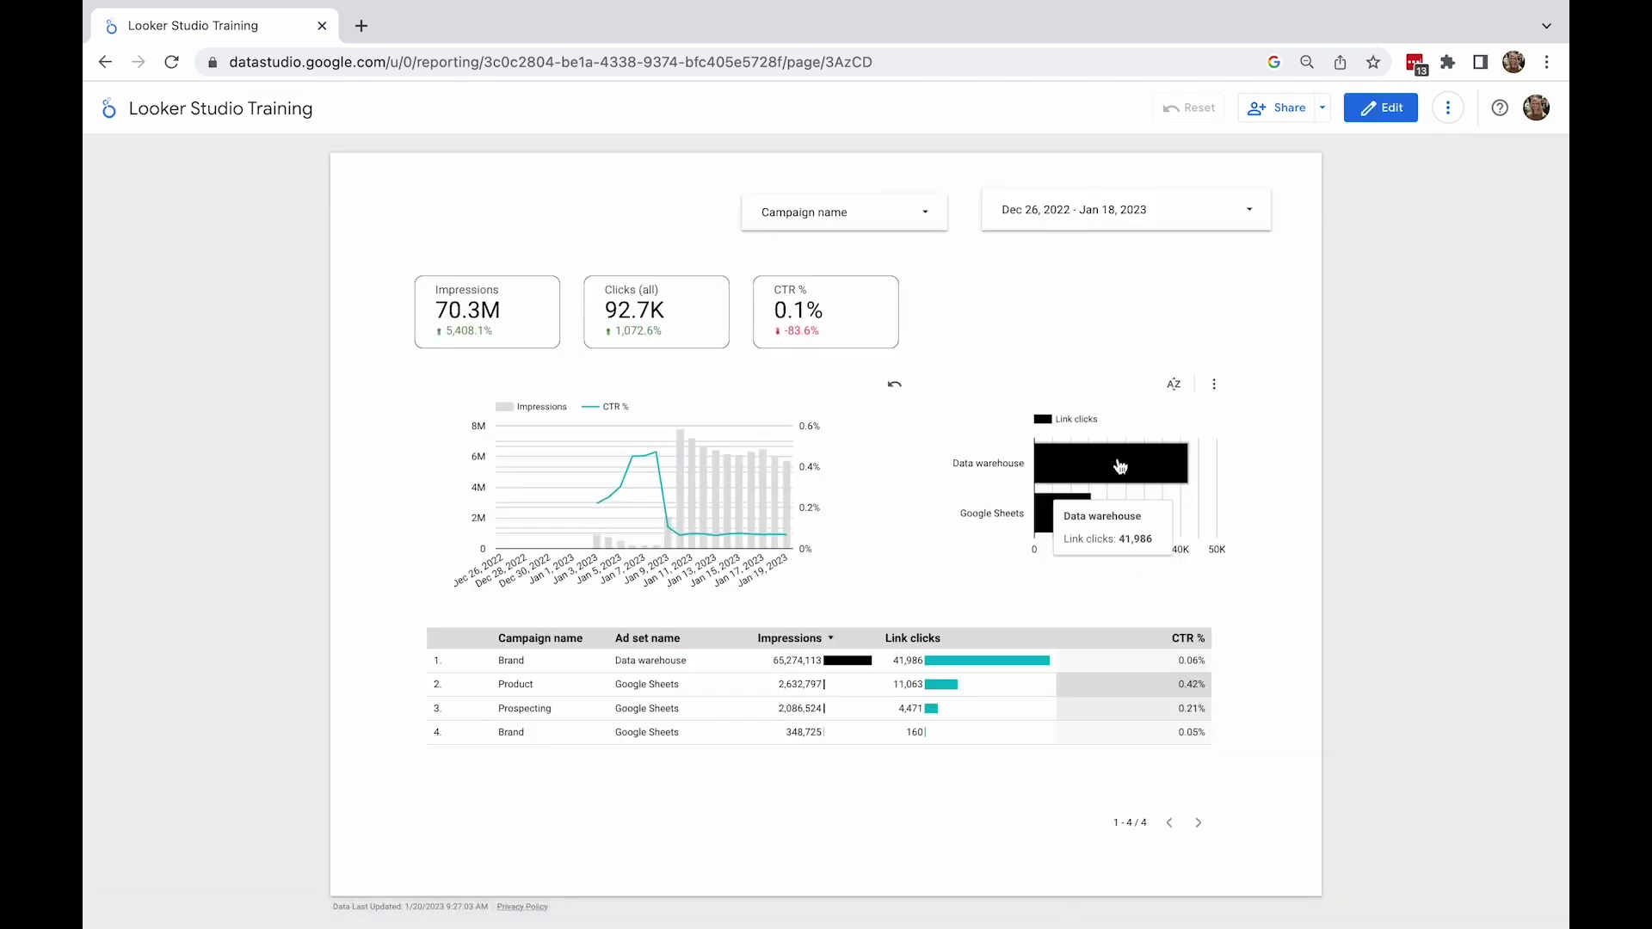